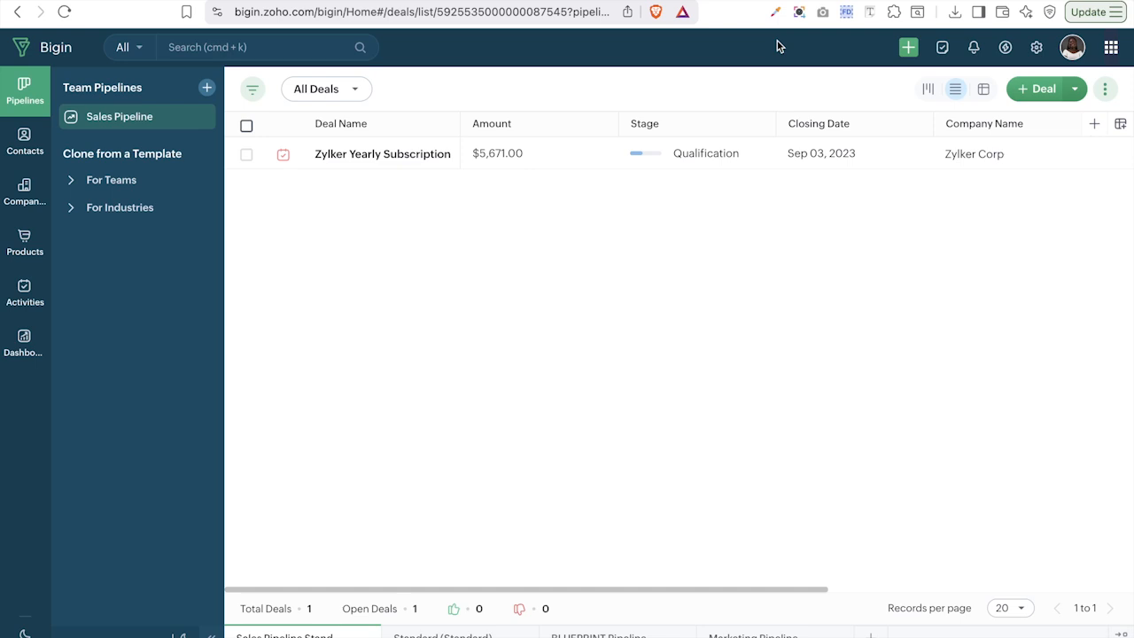
Show the deals as a stage board and move the Zylker Yearly Subscription deal via Needs Analysis to Negotiation/Review.
click(928, 98)
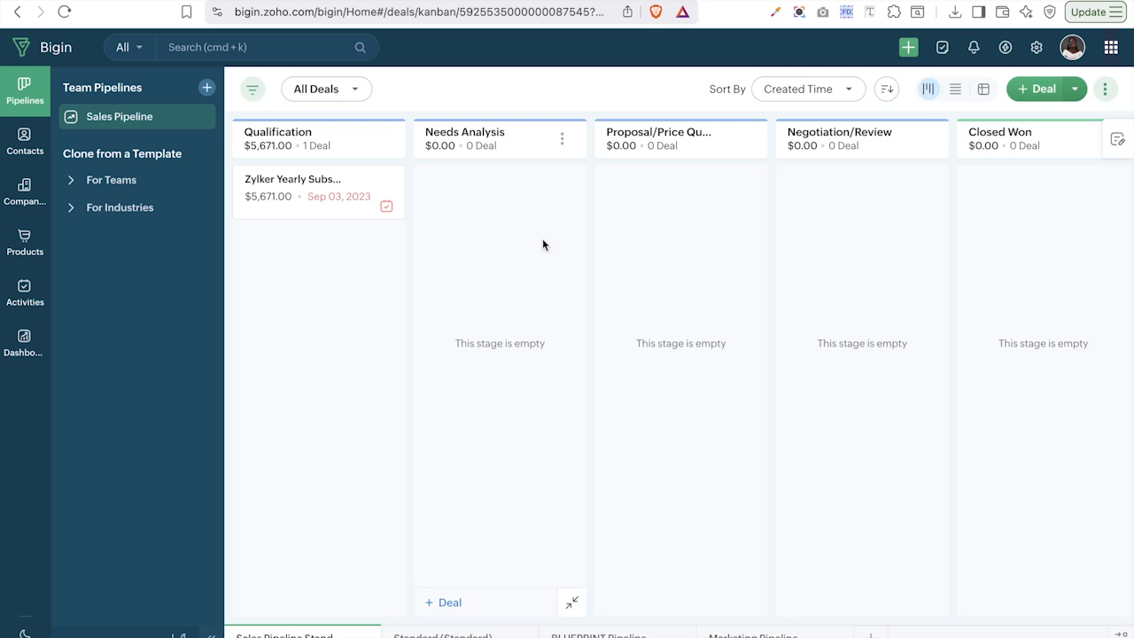
scroll(719, 271, right, 5)
scroll(719, 272, left, 5)
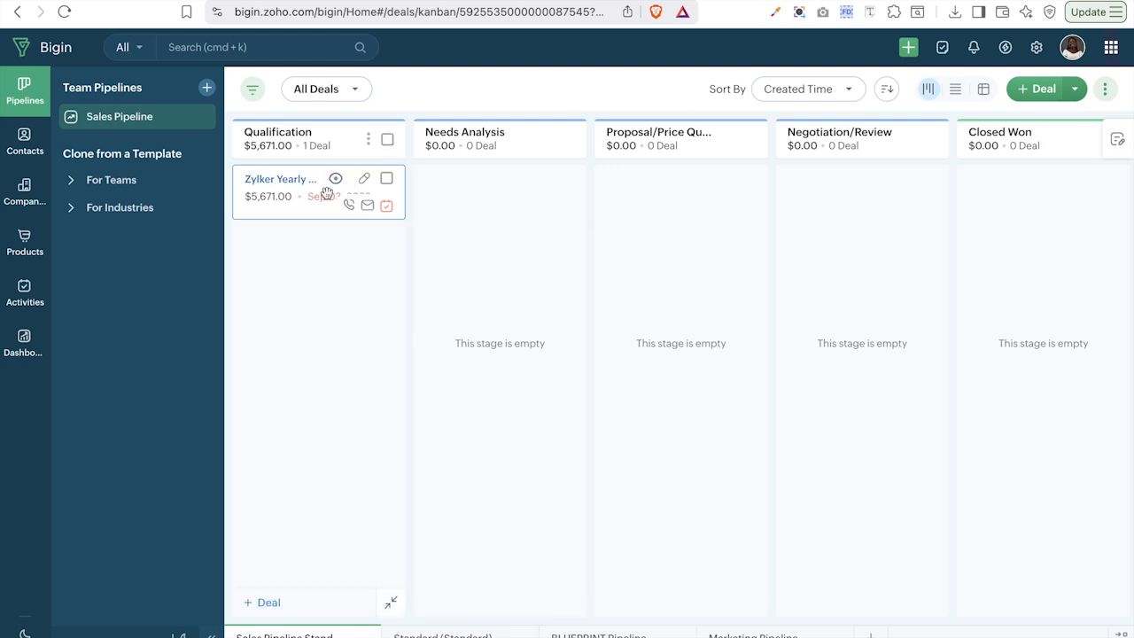
drag(292, 197, 466, 216)
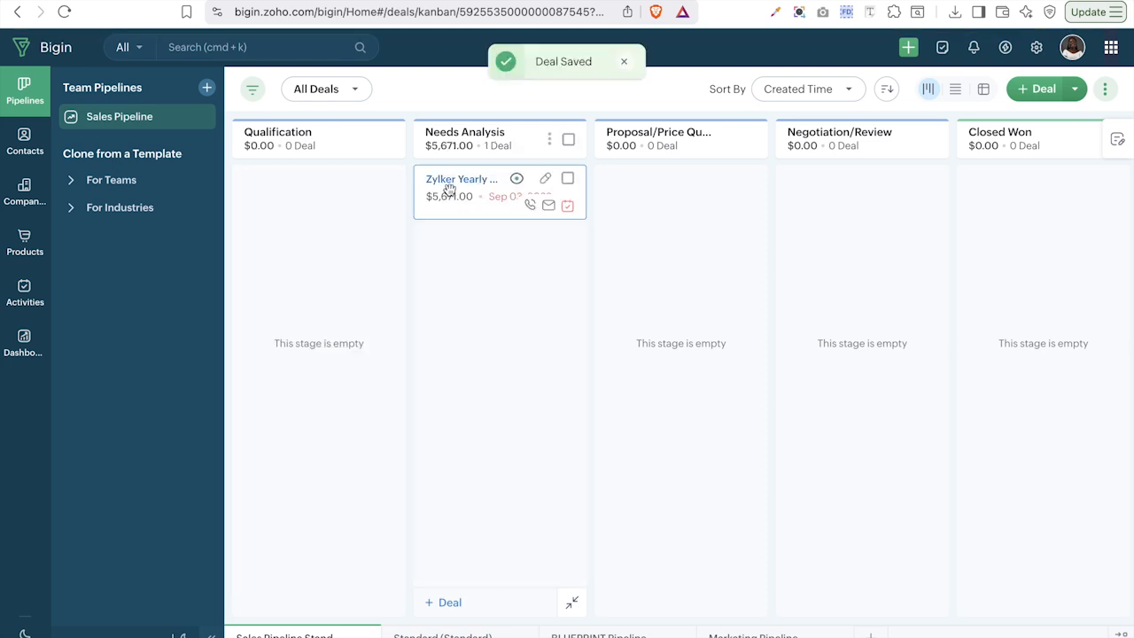
drag(451, 192, 798, 185)
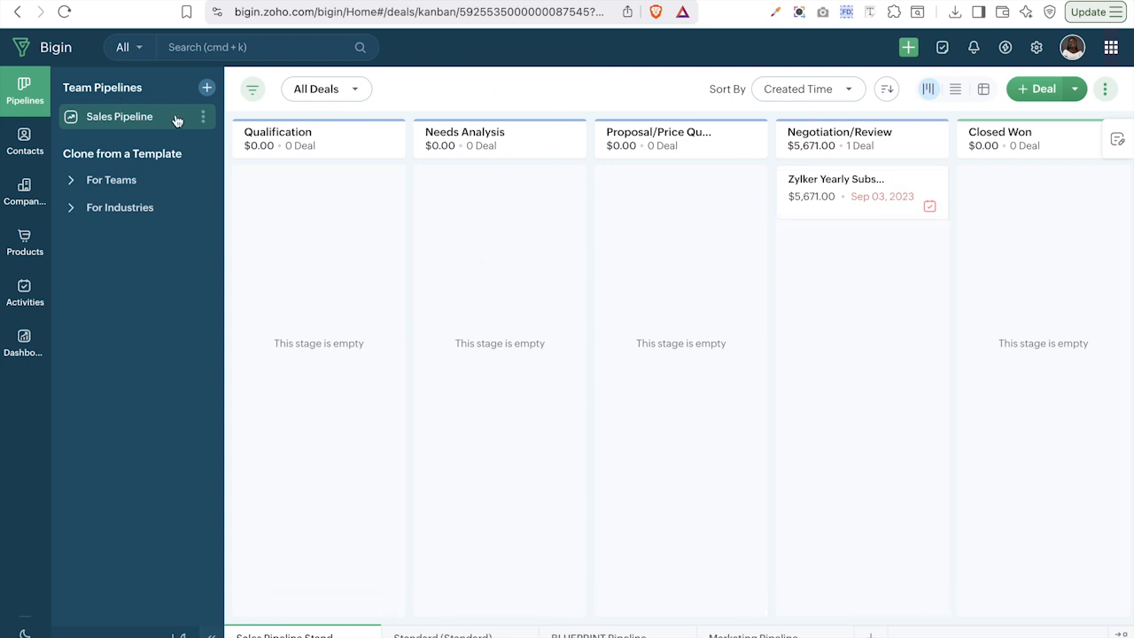
Start creating a new pipeline under Team Pipelines.
click(203, 116)
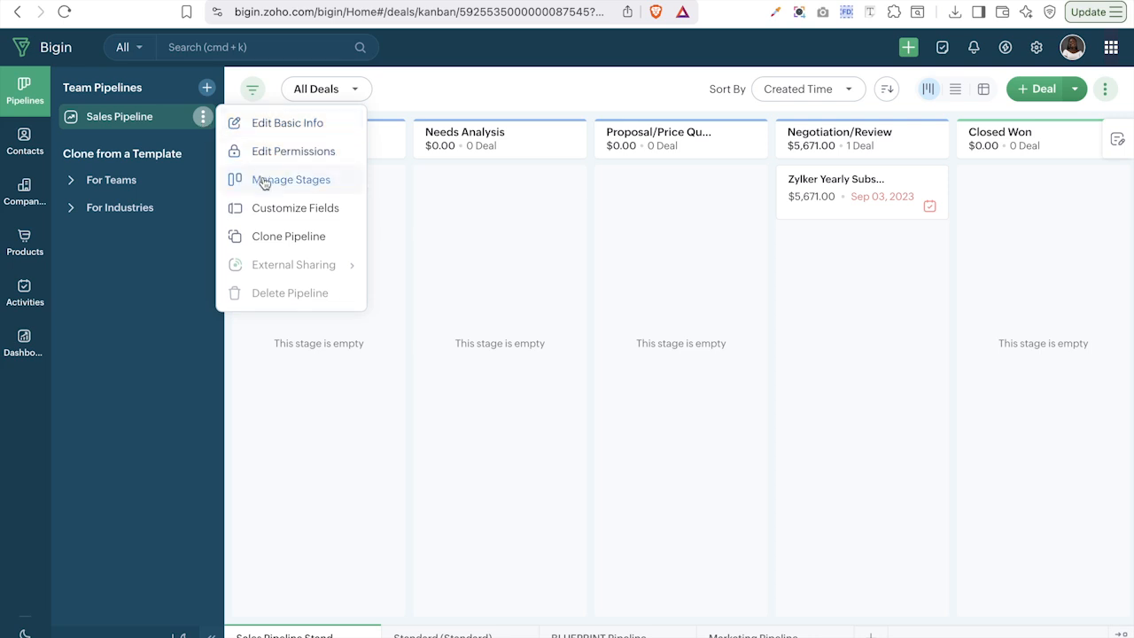
click(158, 82)
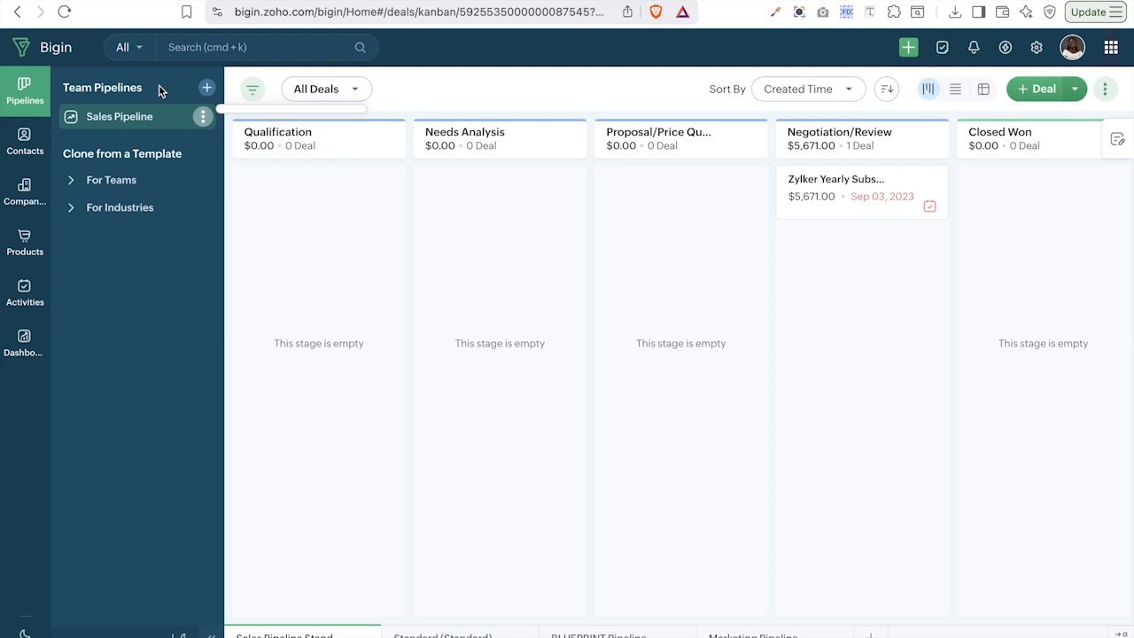
click(206, 89)
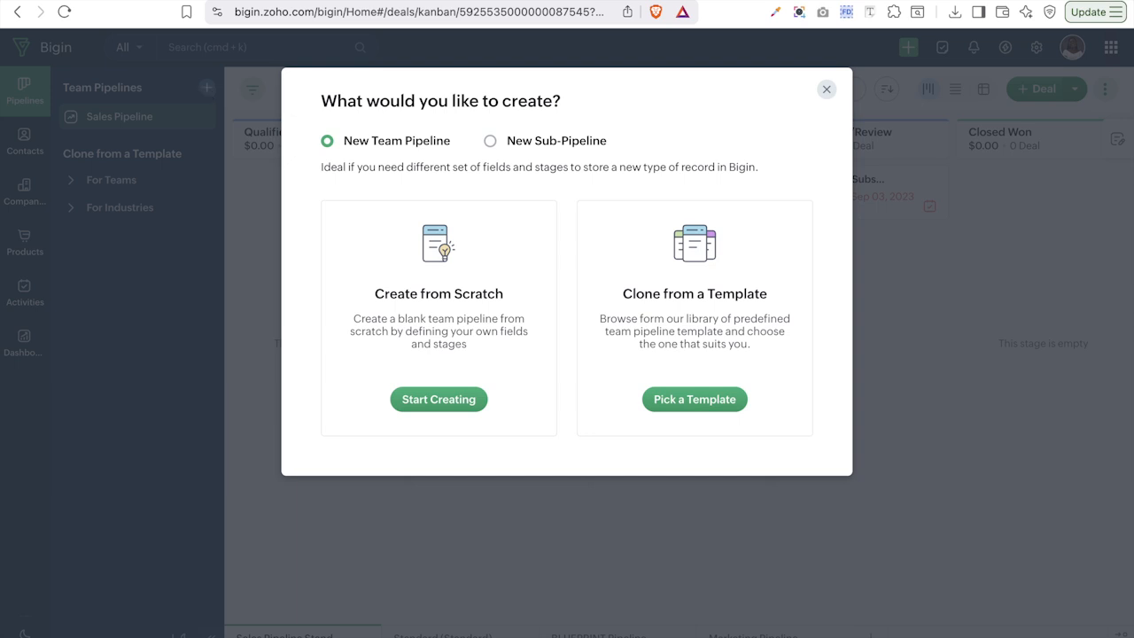
click(493, 144)
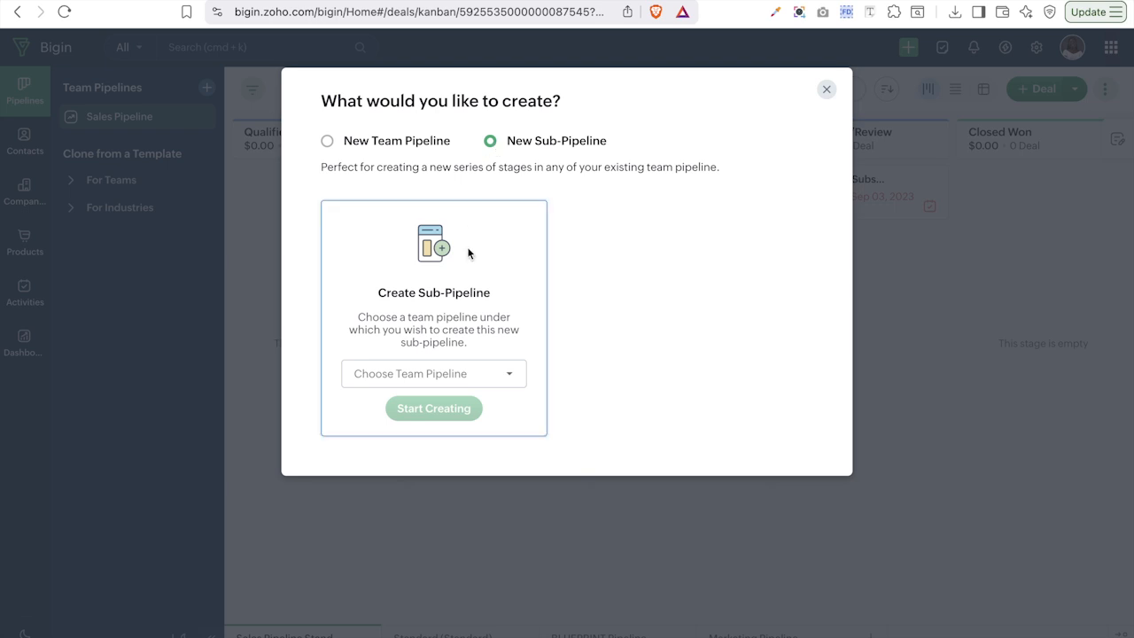
click(464, 371)
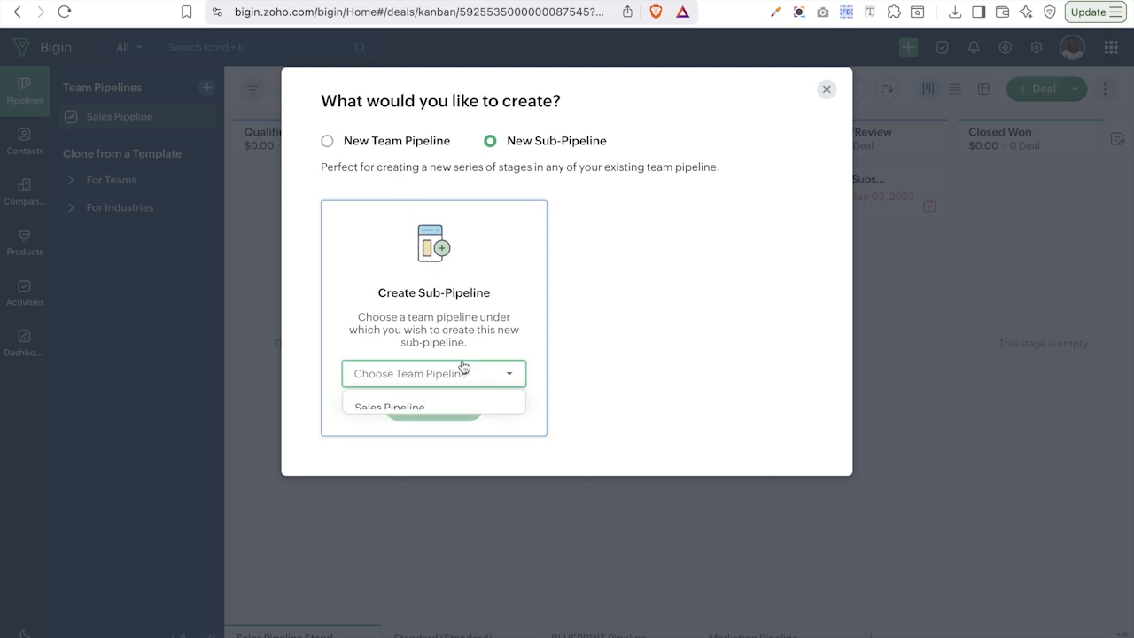
click(416, 408)
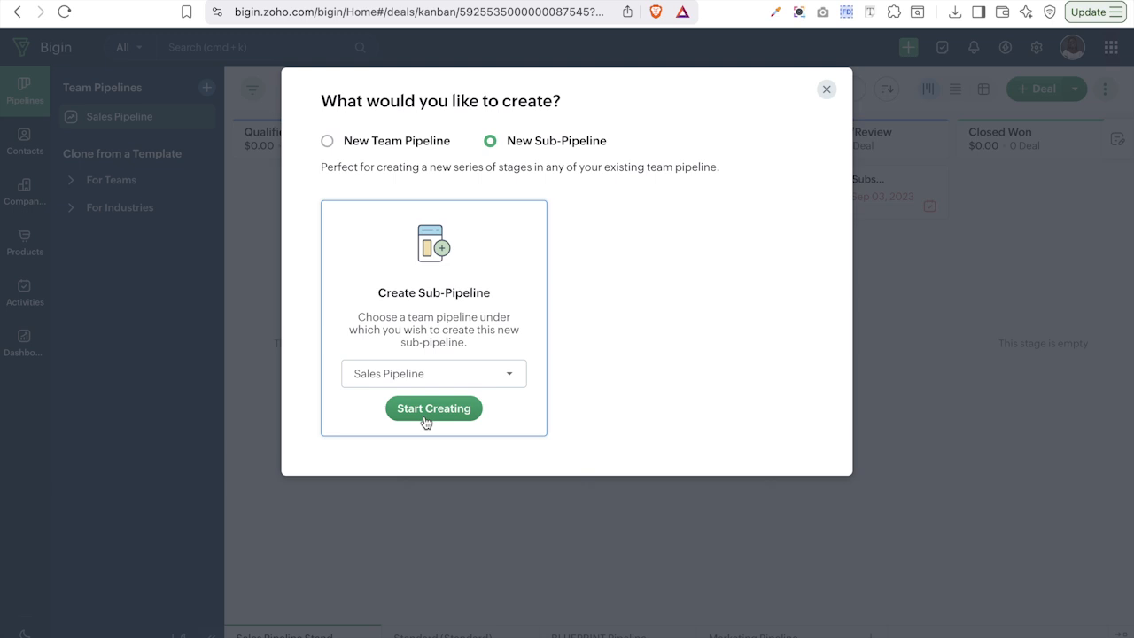
click(350, 143)
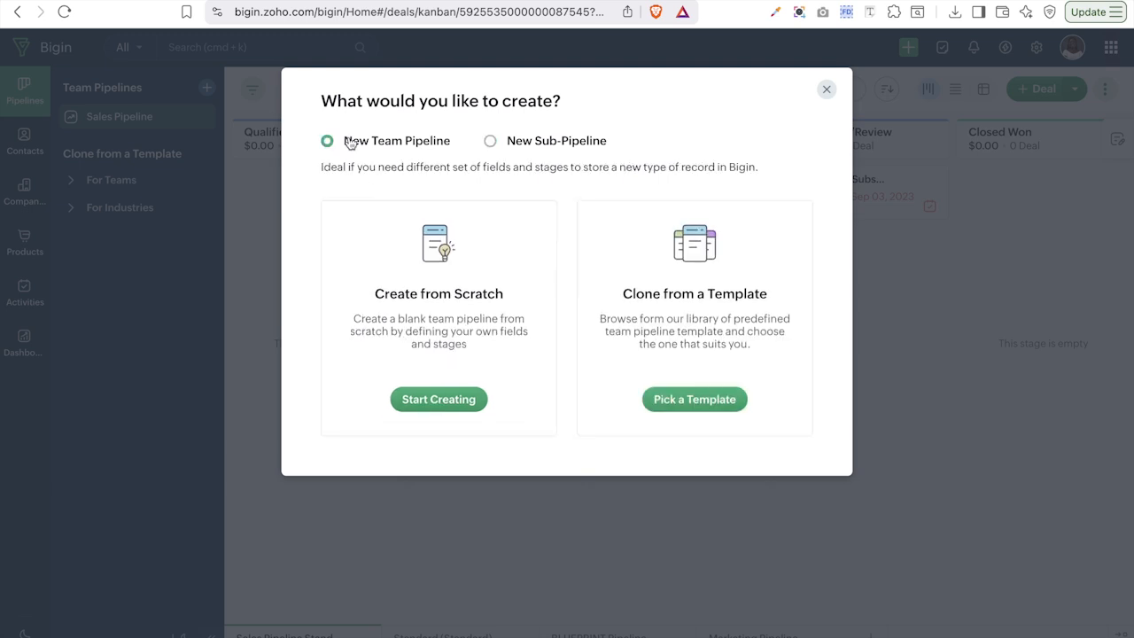
Preview the Project Tracker and Real Estate pipeline templates, and create a new team pipeline from the Customer Support template.
click(696, 397)
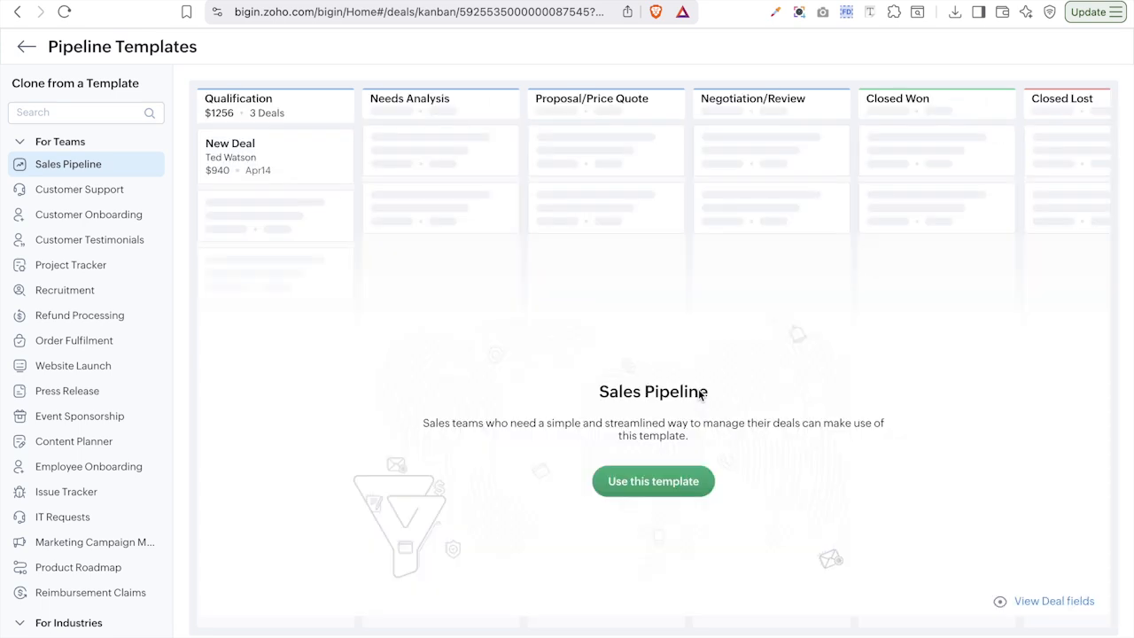
click(44, 193)
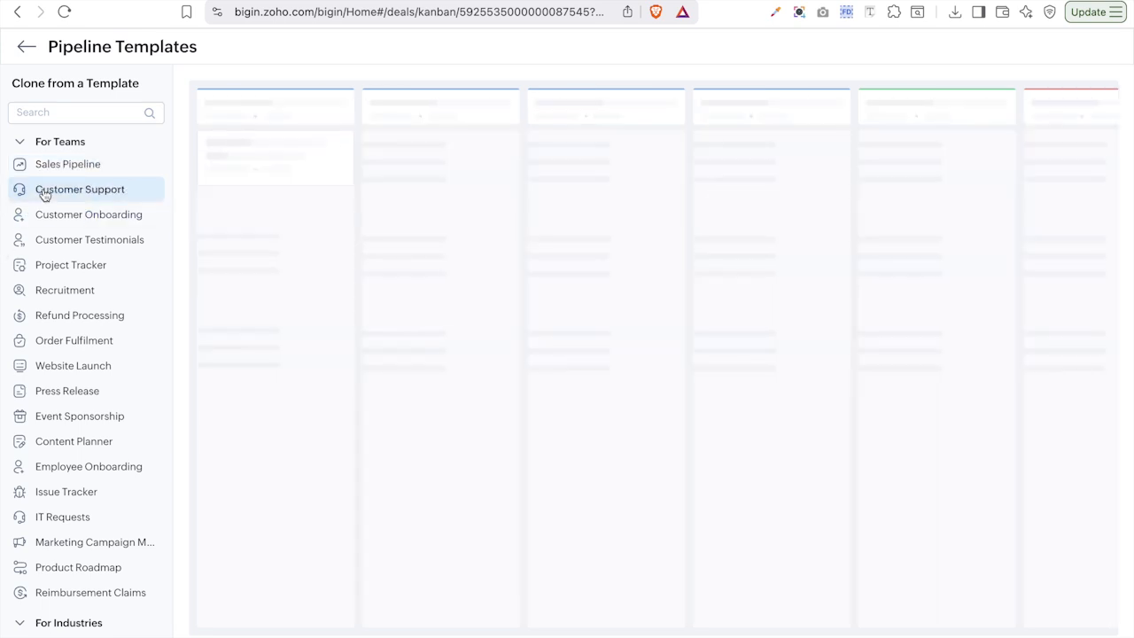
click(49, 269)
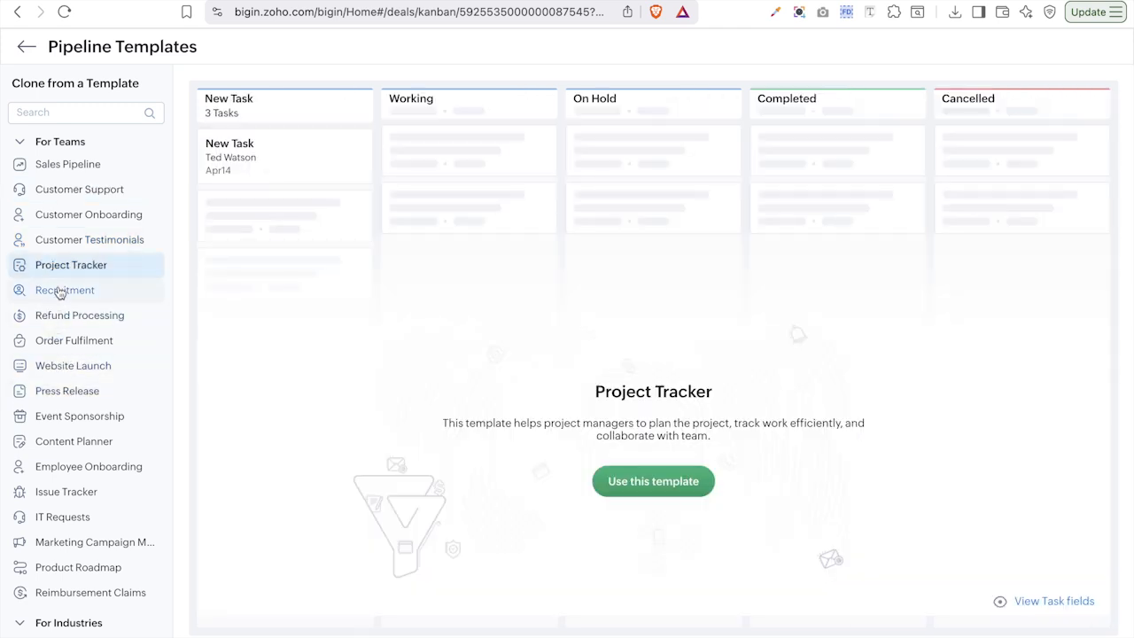
scroll(68, 476, down, 4)
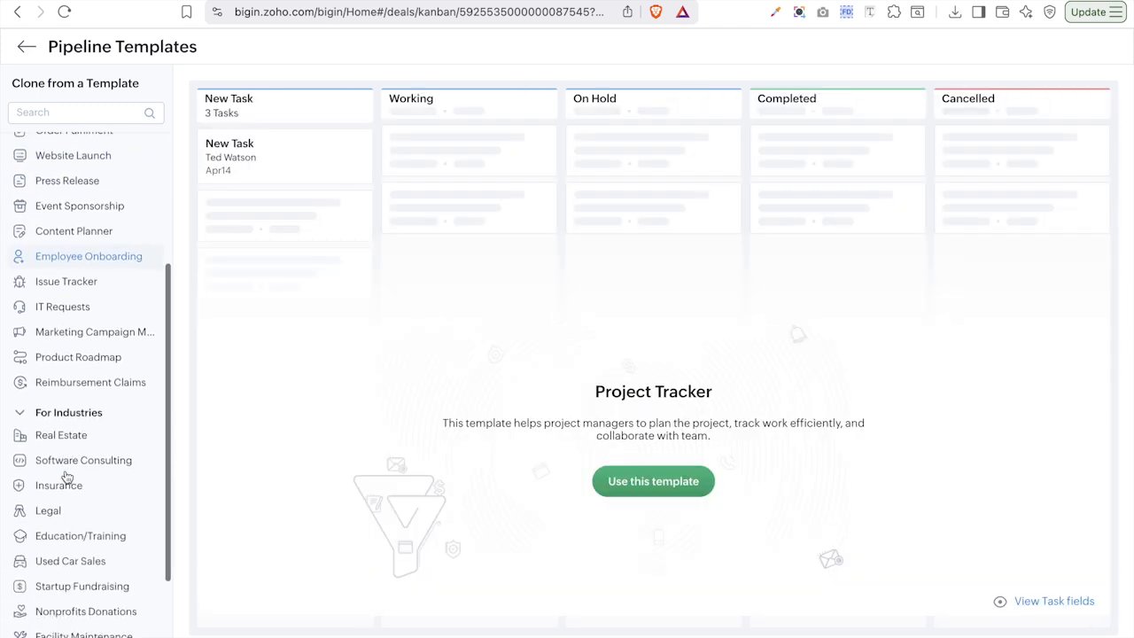
click(65, 325)
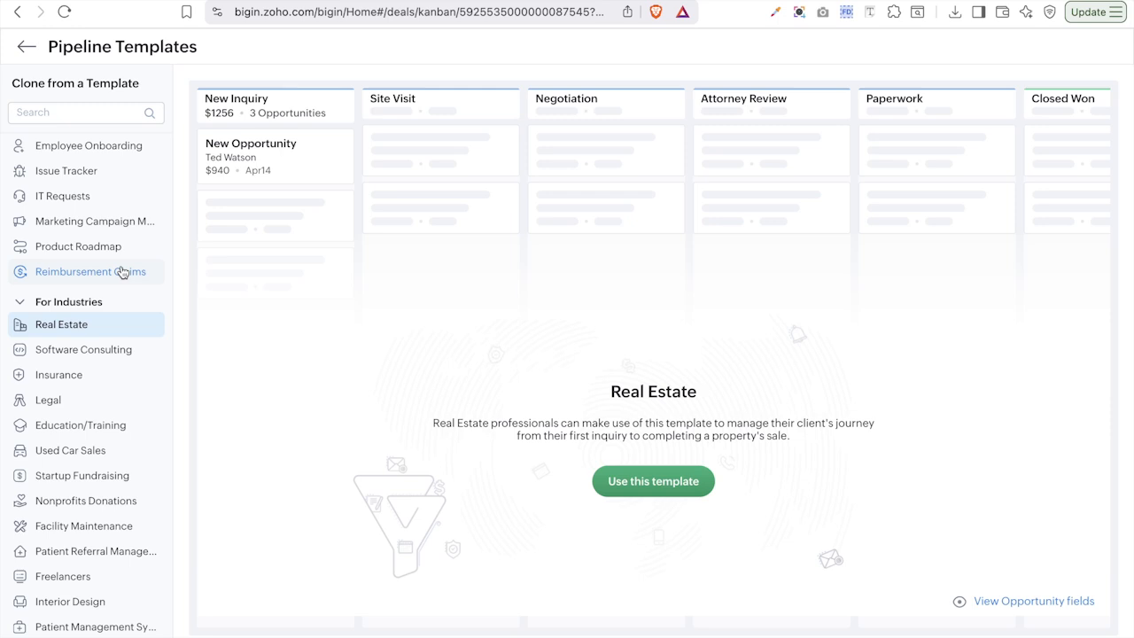
scroll(122, 272, up, 5)
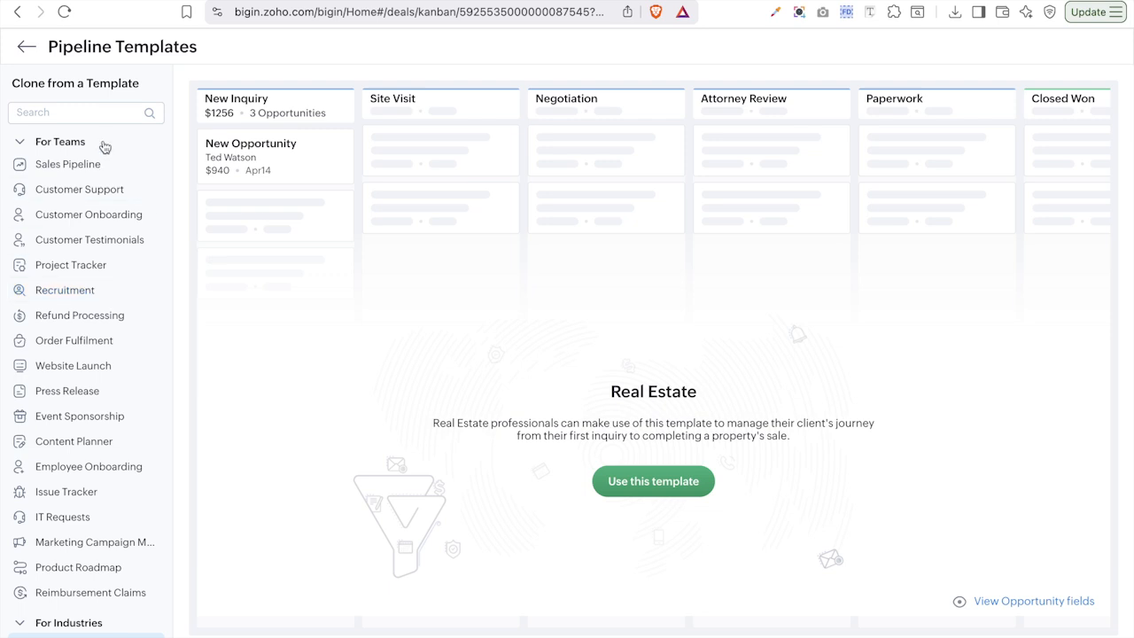
click(73, 191)
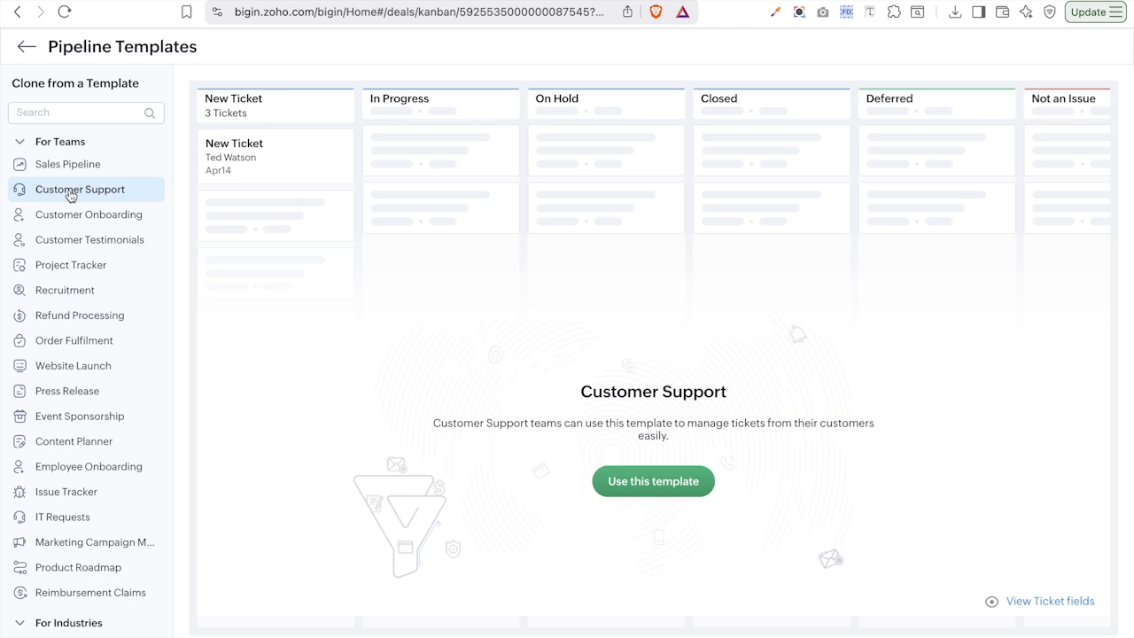
click(639, 485)
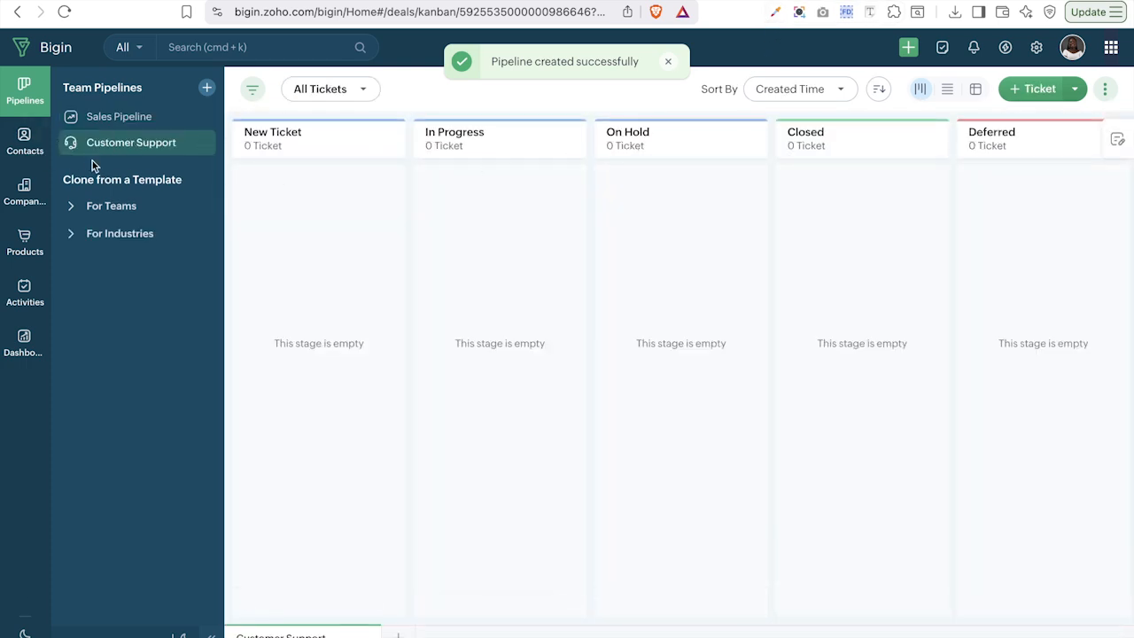
Review the pipeline name and record names in the Customer Support pipeline's basic info, and save the form.
mouse_move(151, 148)
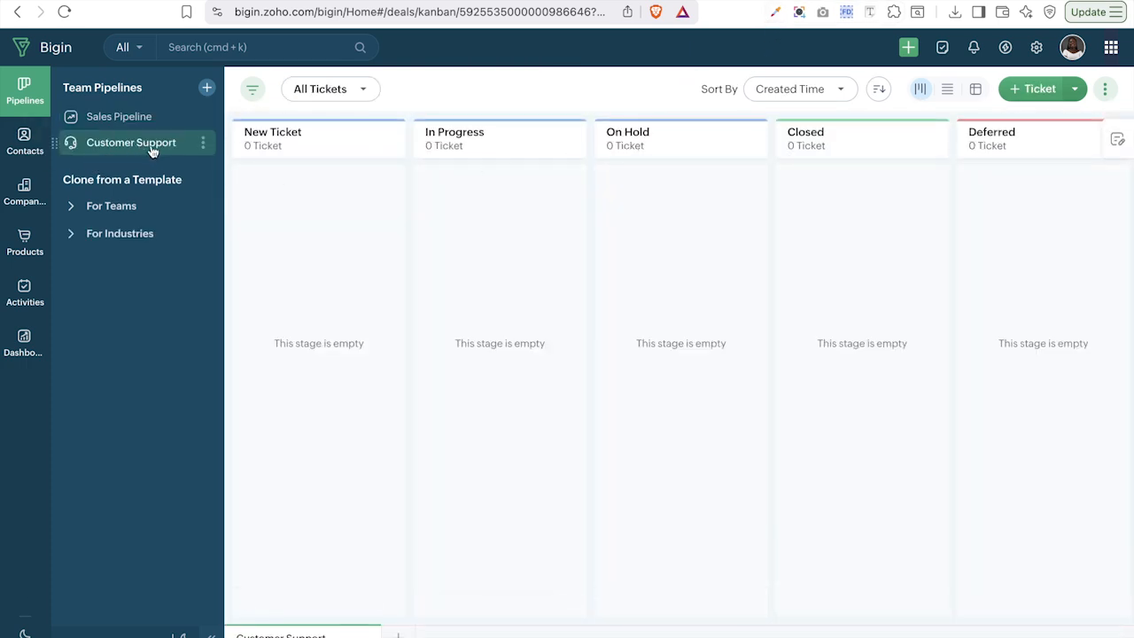
click(204, 144)
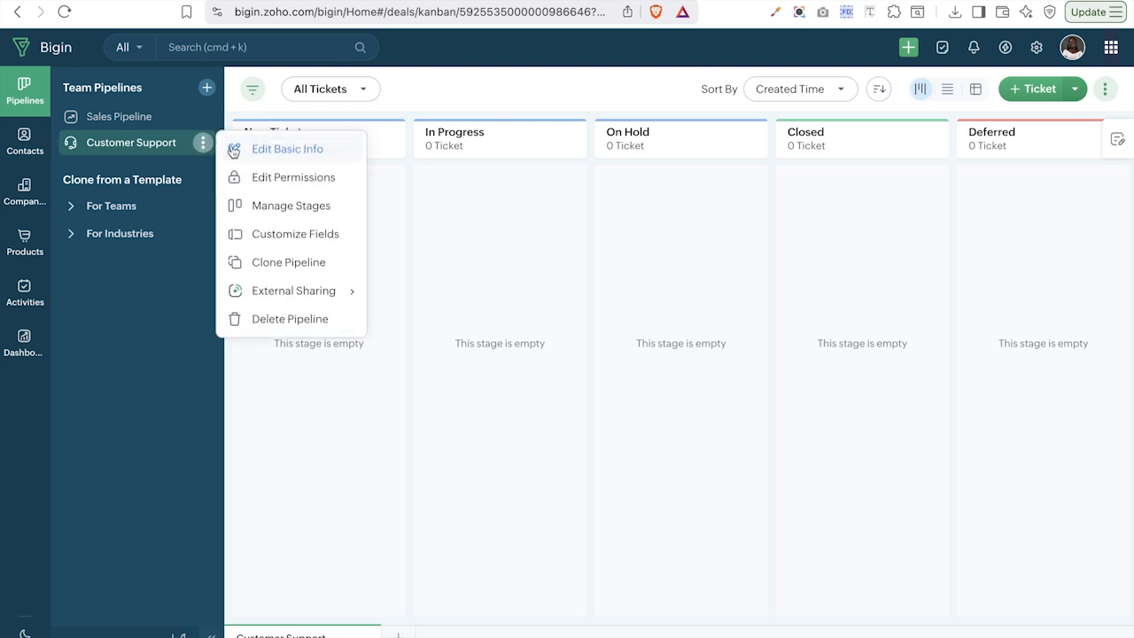
click(268, 151)
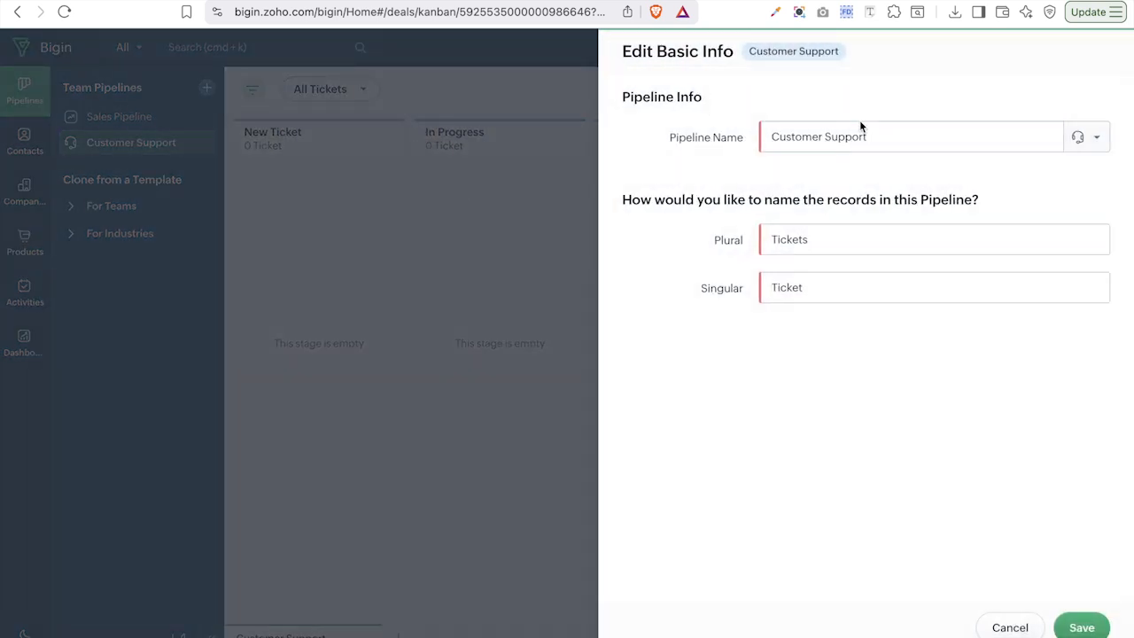
click(885, 132)
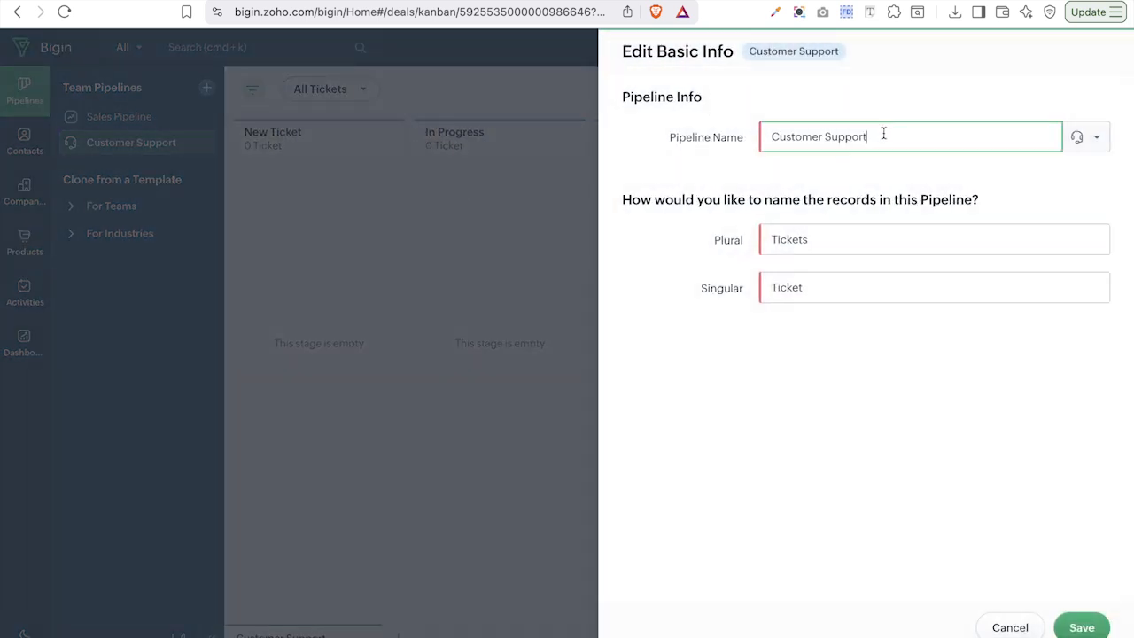
click(843, 239)
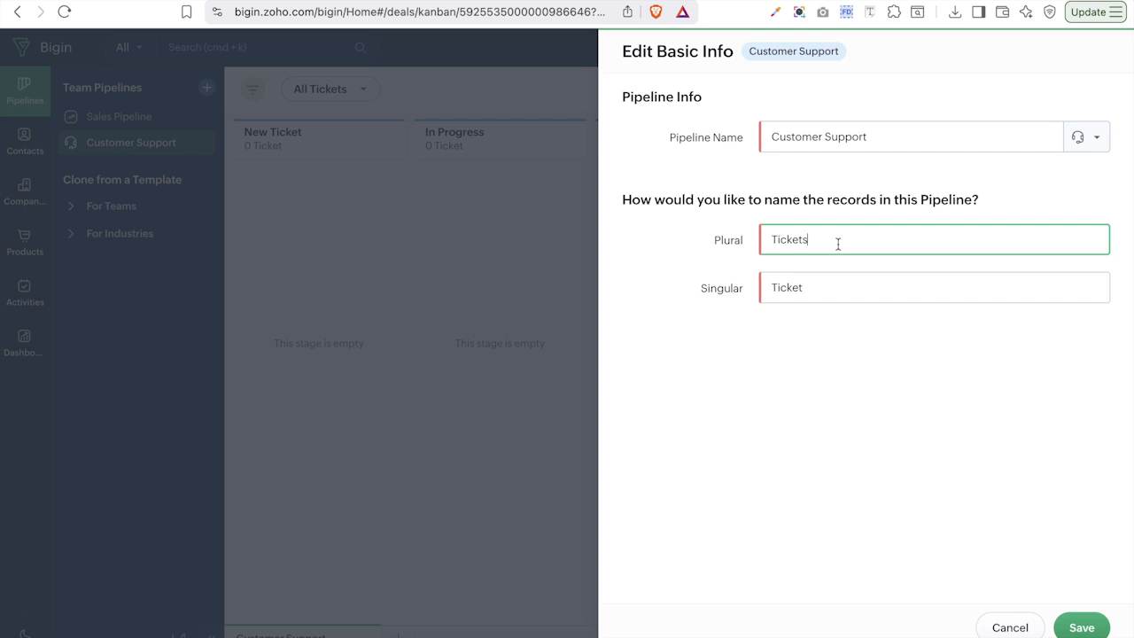
click(901, 148)
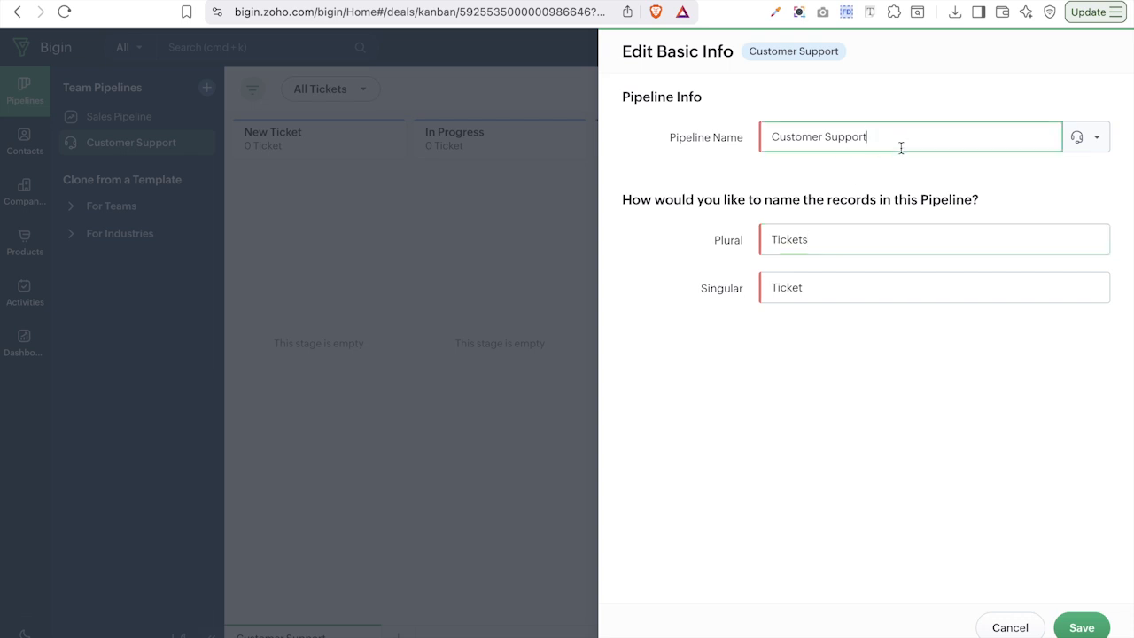
click(1070, 626)
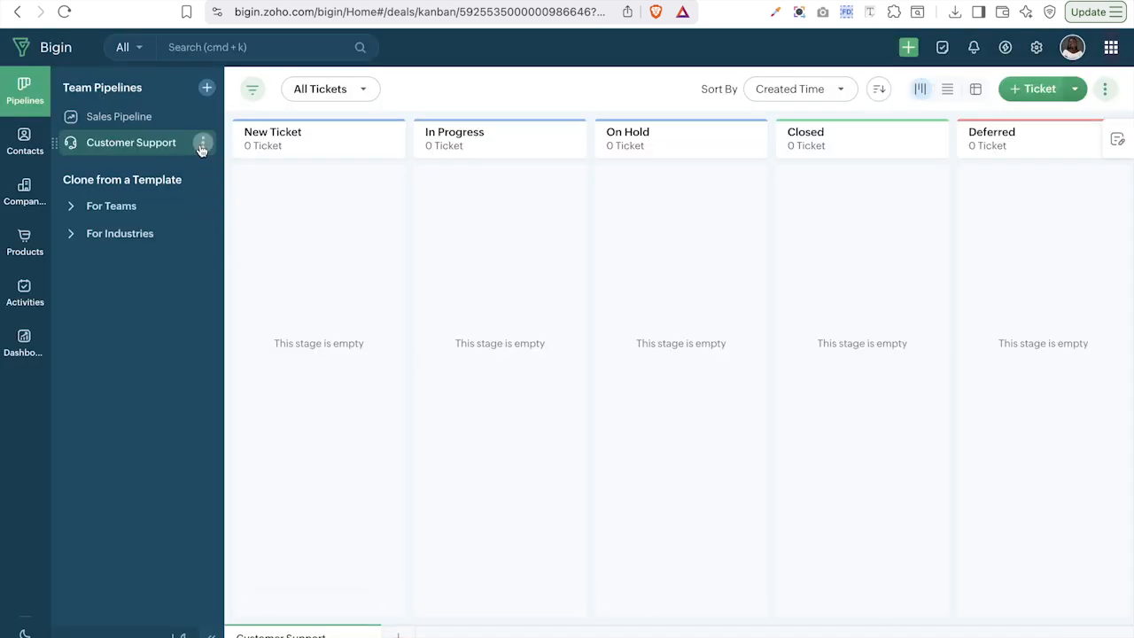
Open the Customer Support pipeline's permissions and examine the role descriptions and the users selectable for Viewers, Managers and Participants.
click(202, 145)
click(253, 180)
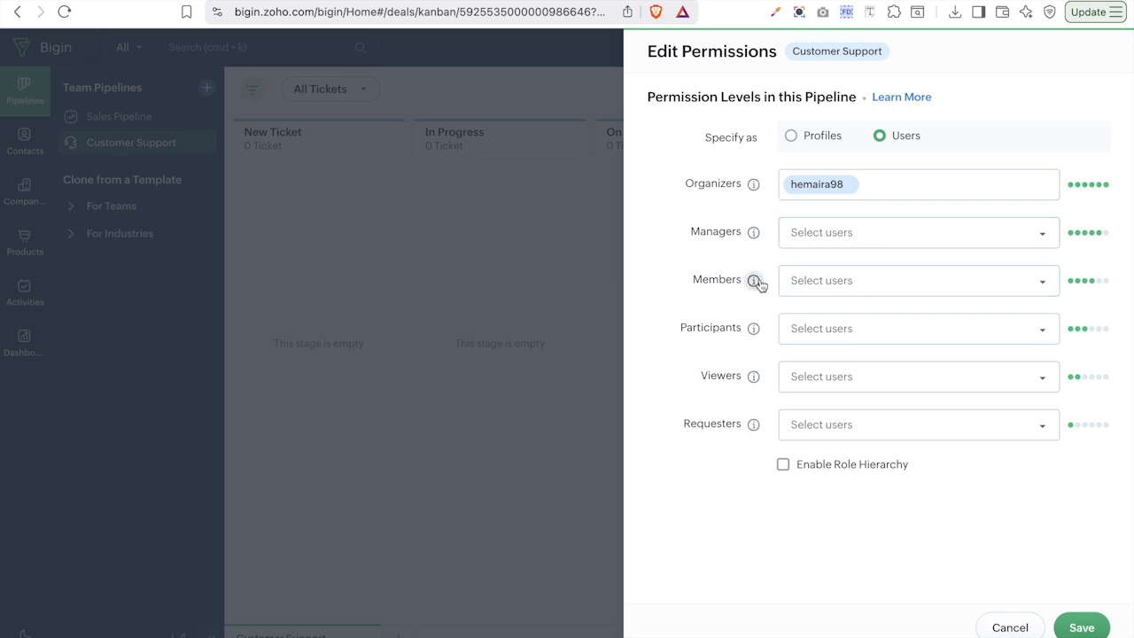
mouse_move(754, 281)
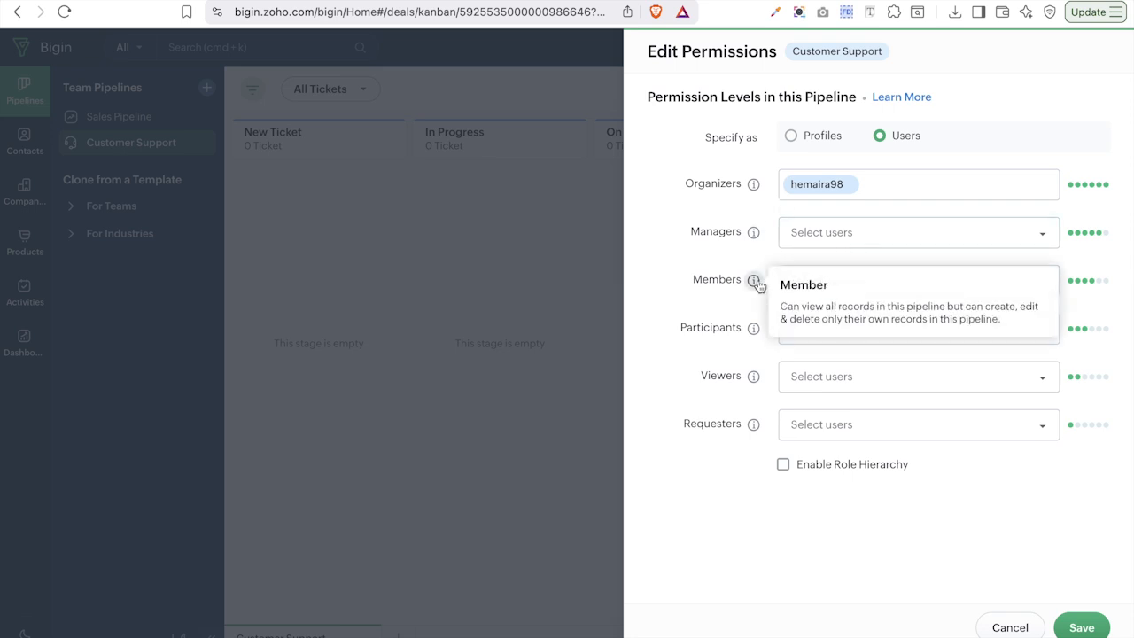
mouse_move(755, 335)
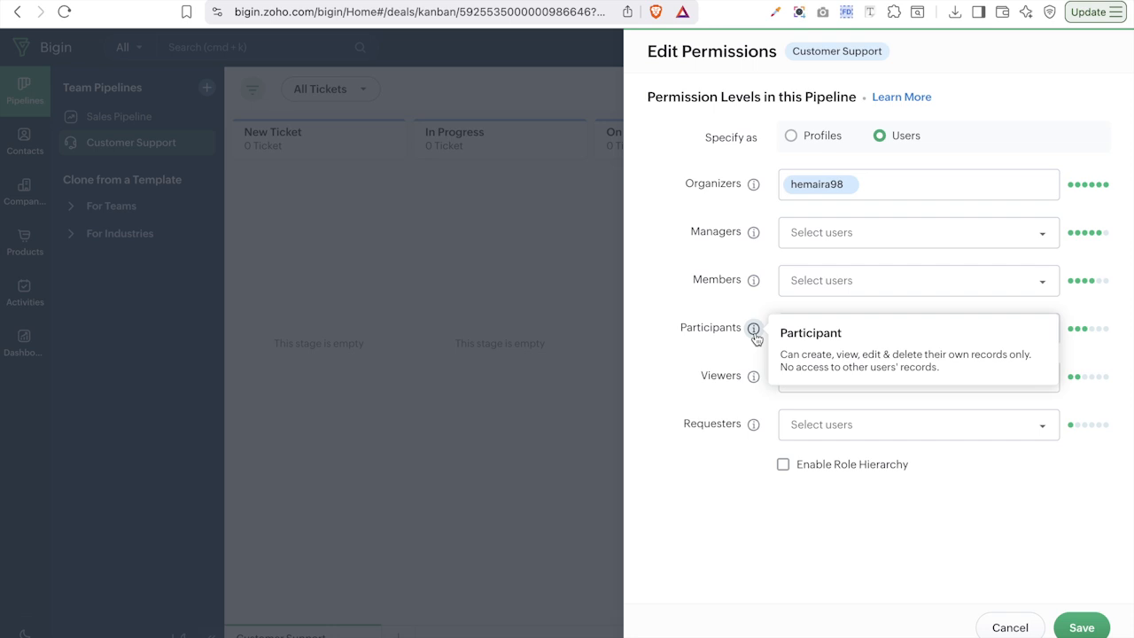
mouse_move(754, 380)
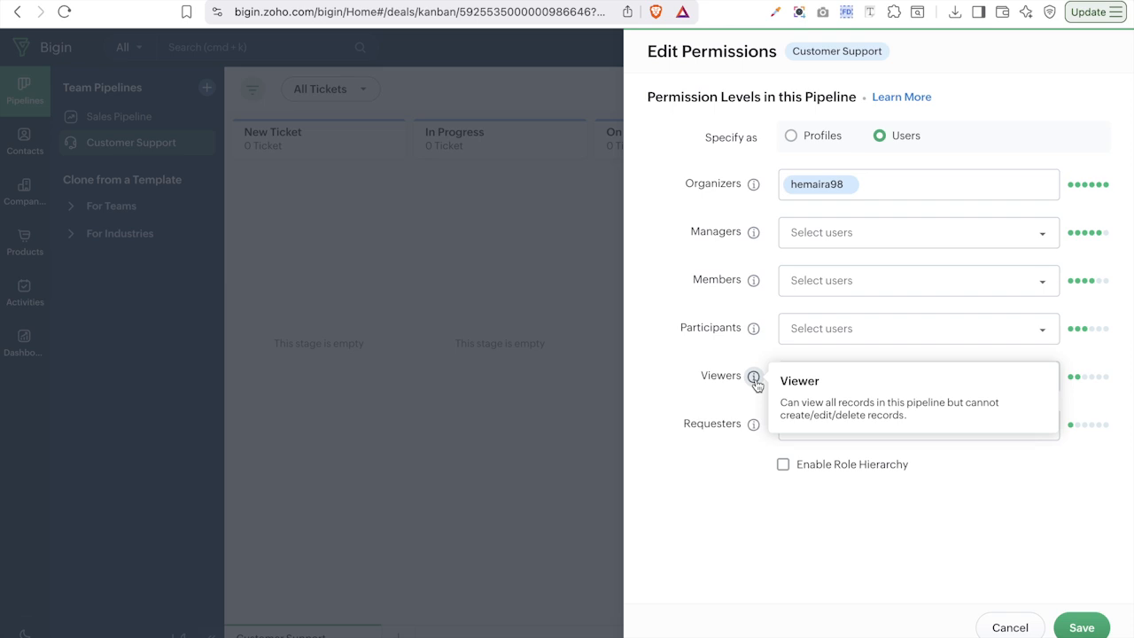
click(807, 381)
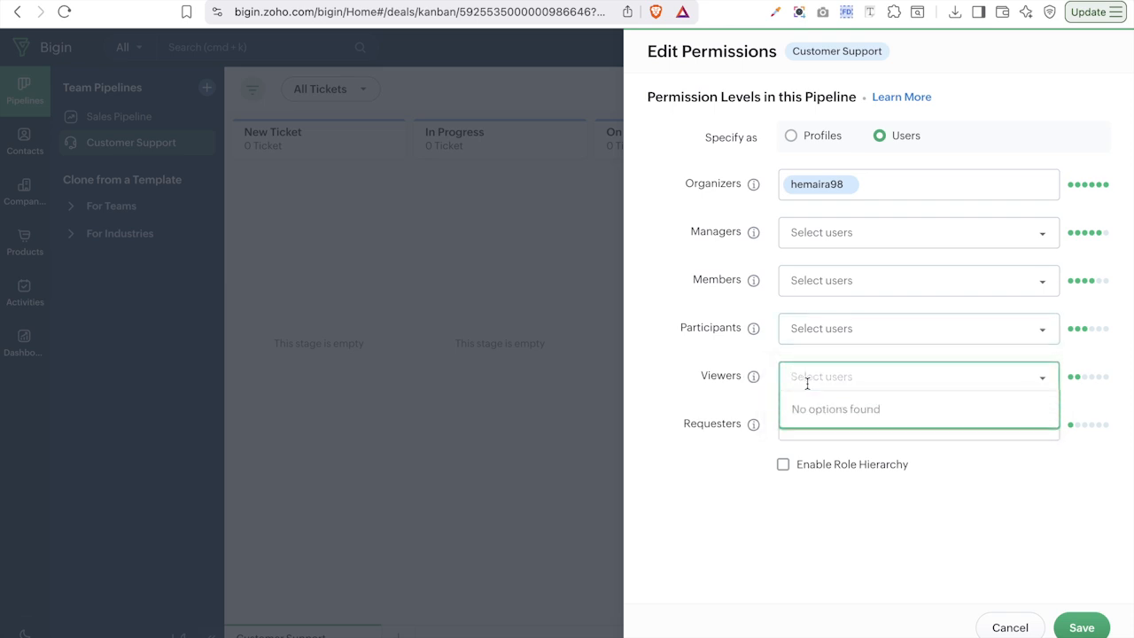
click(831, 235)
click(828, 328)
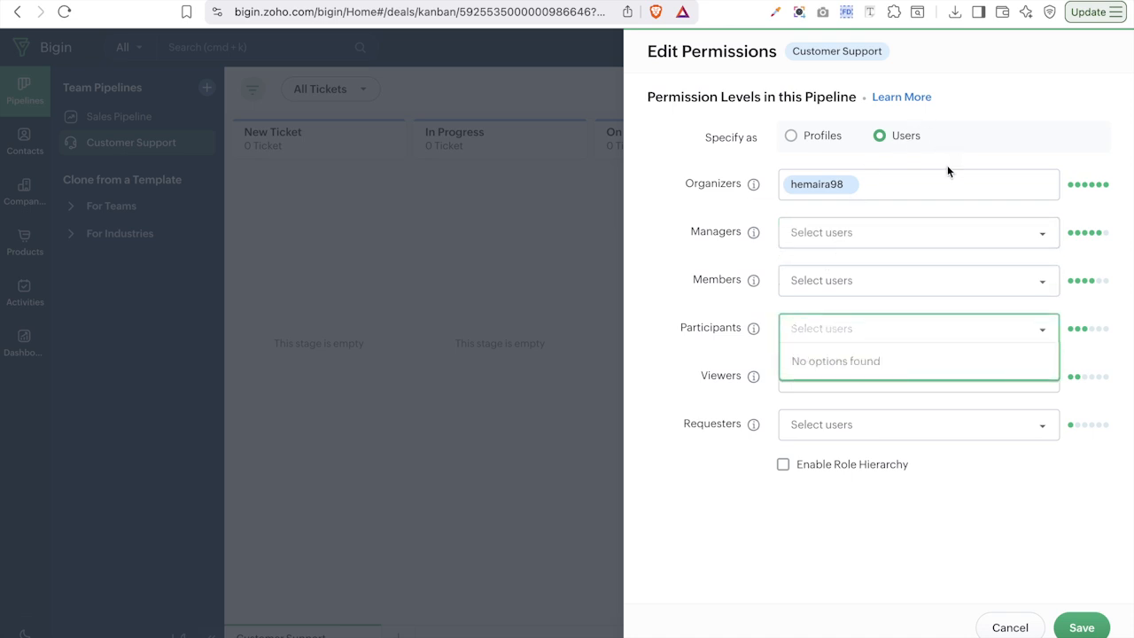
Specify the Customer Support permissions by profiles, assigning Sales Rep to Participants and Standard to Members.
click(821, 144)
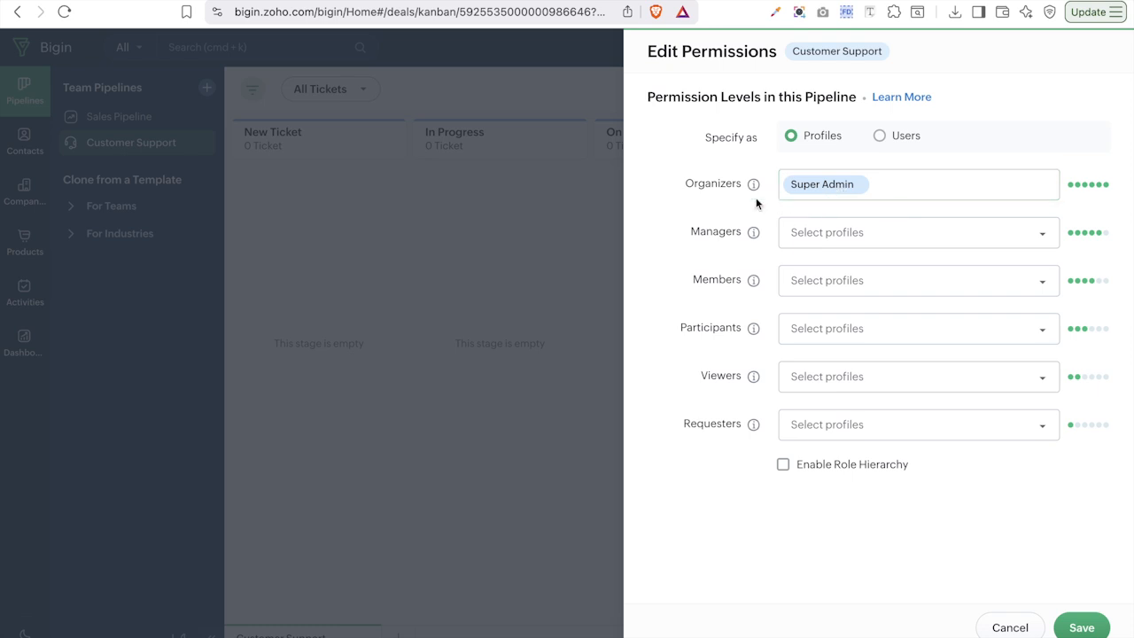
click(836, 329)
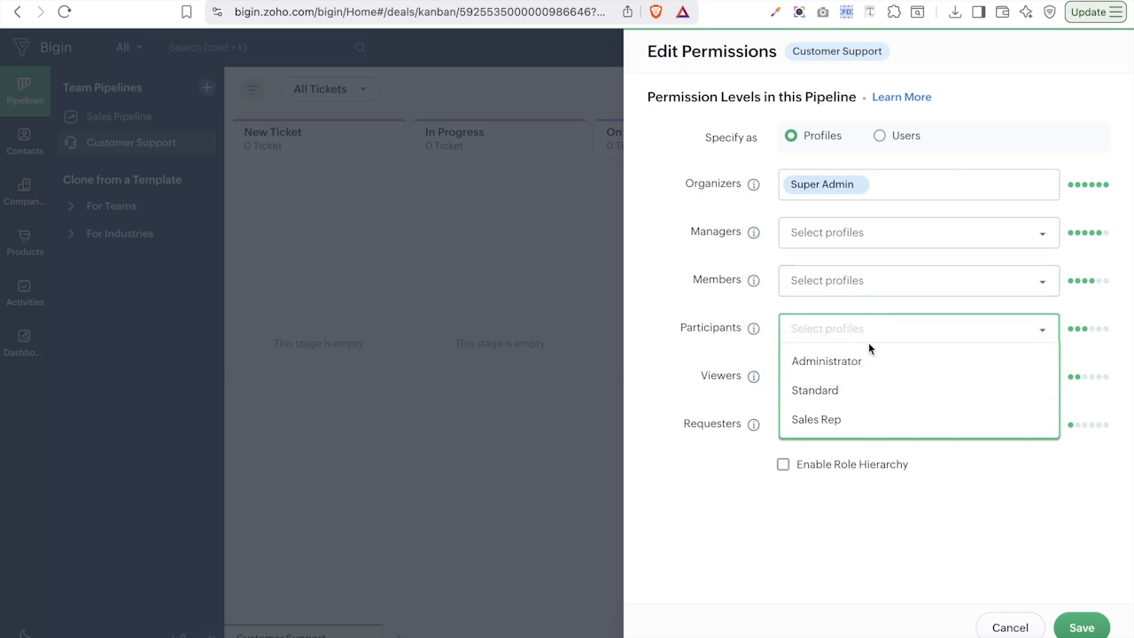
click(838, 429)
click(829, 281)
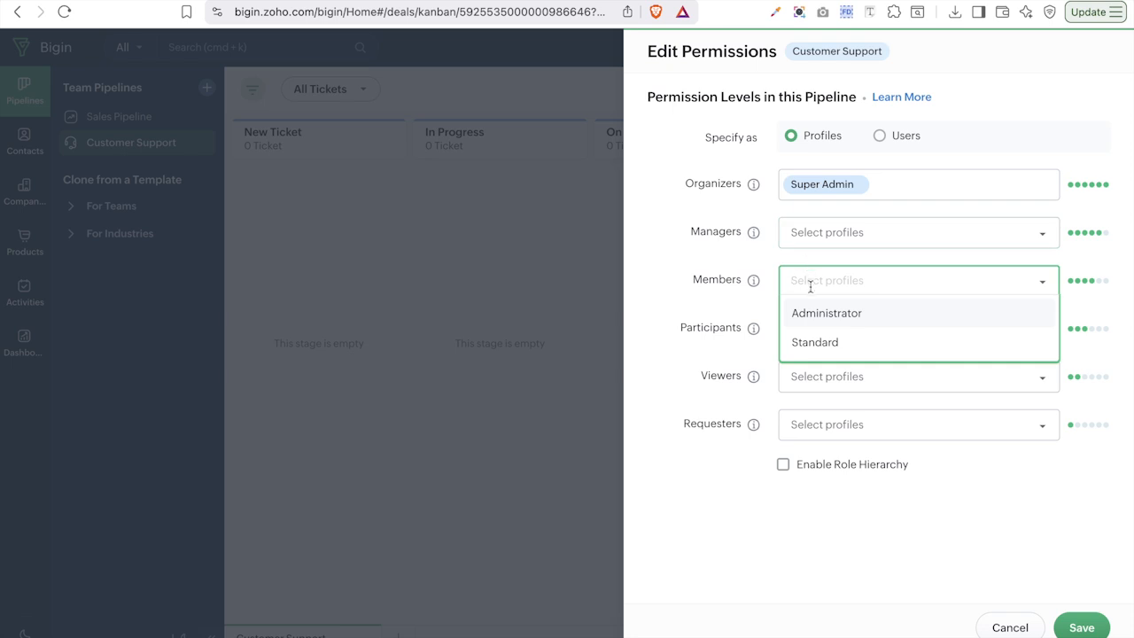
click(831, 342)
Read the Manager role description, assign the Administrator profile to Managers, and save the pipeline permissions.
click(831, 228)
click(754, 233)
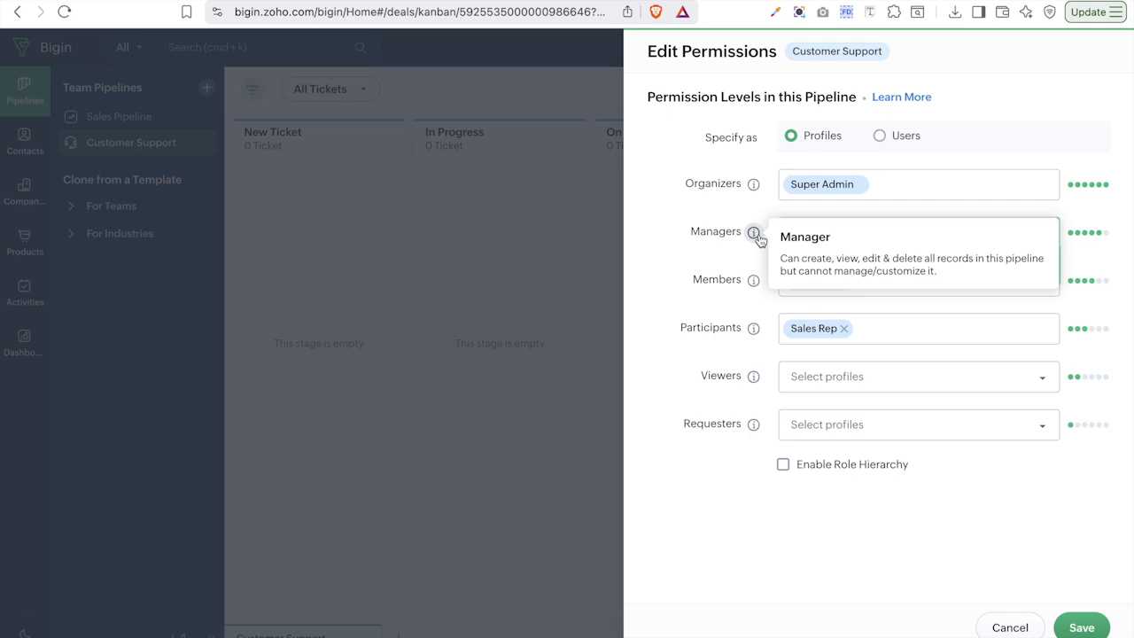
click(831, 223)
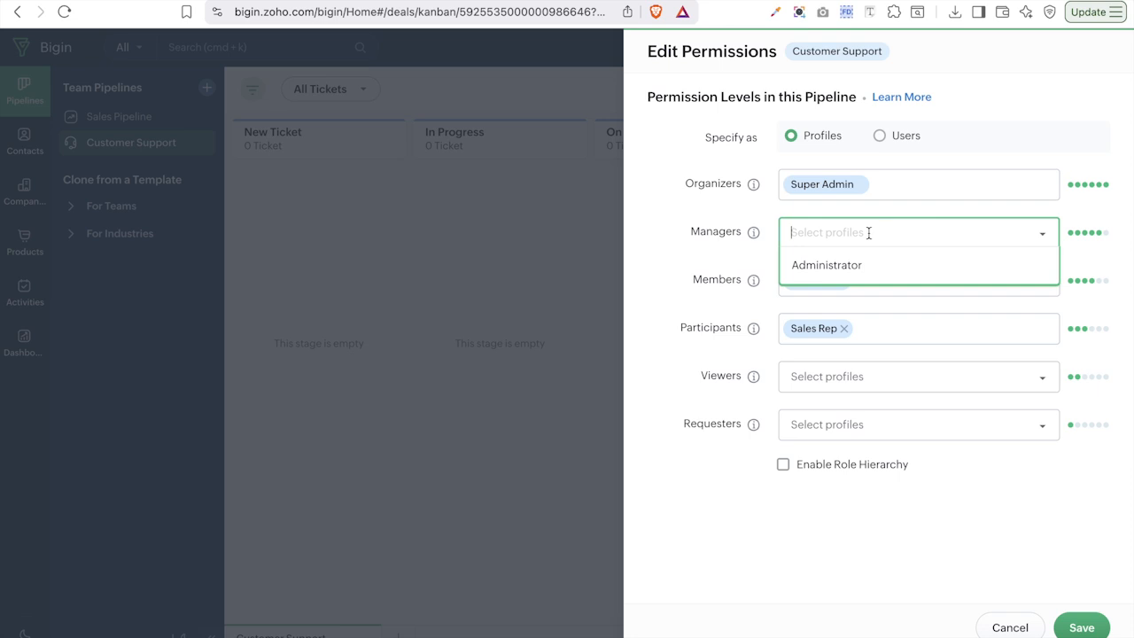
click(882, 269)
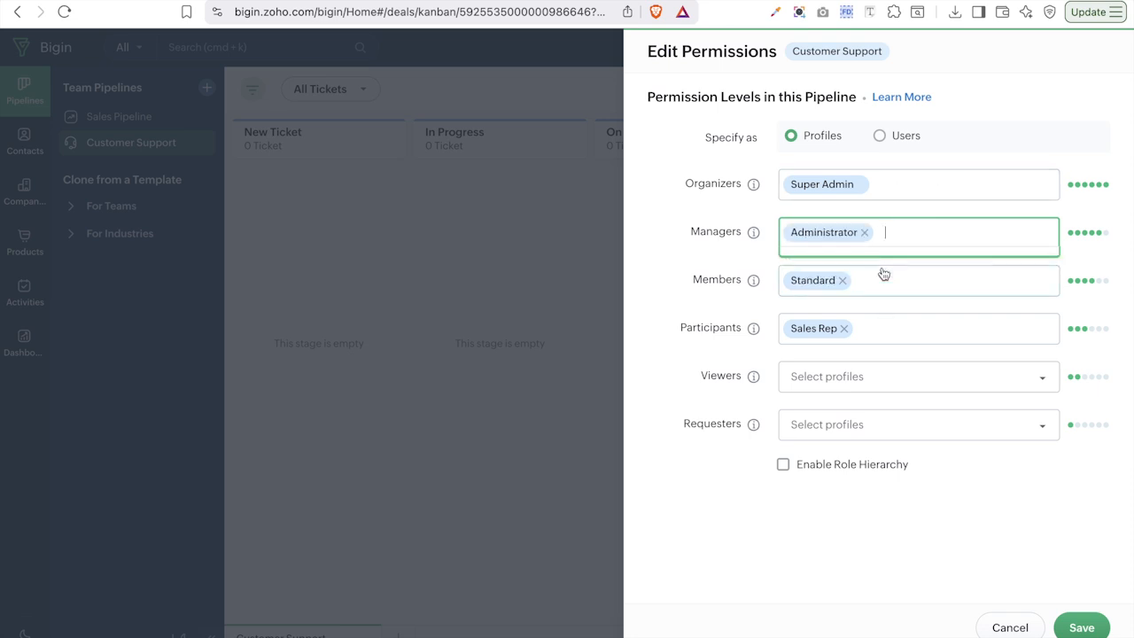
click(890, 376)
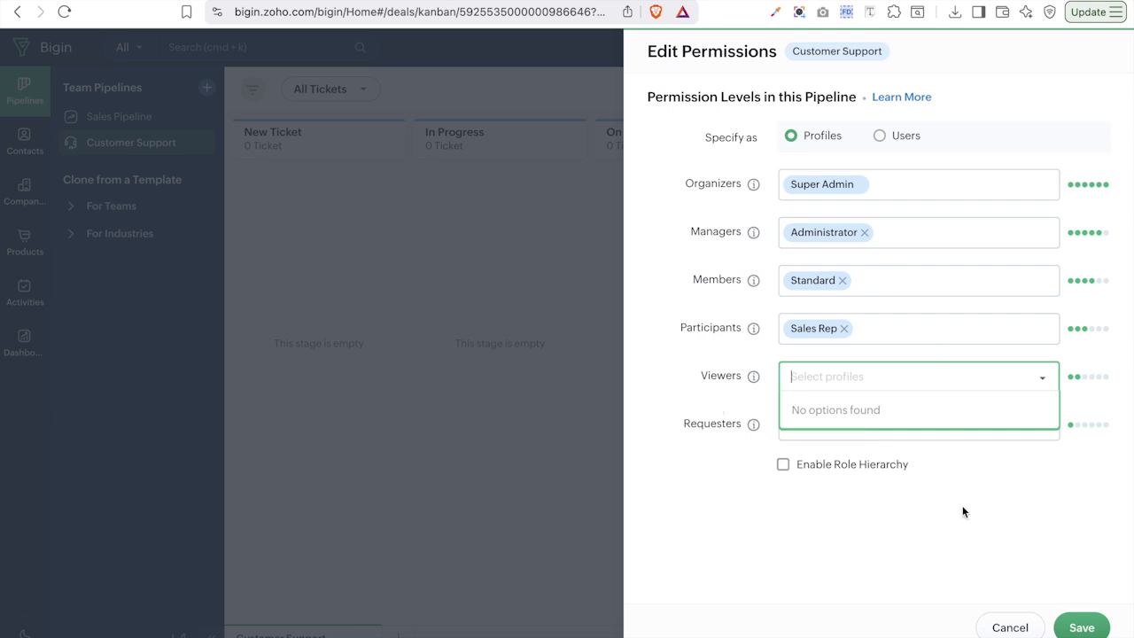
click(1079, 628)
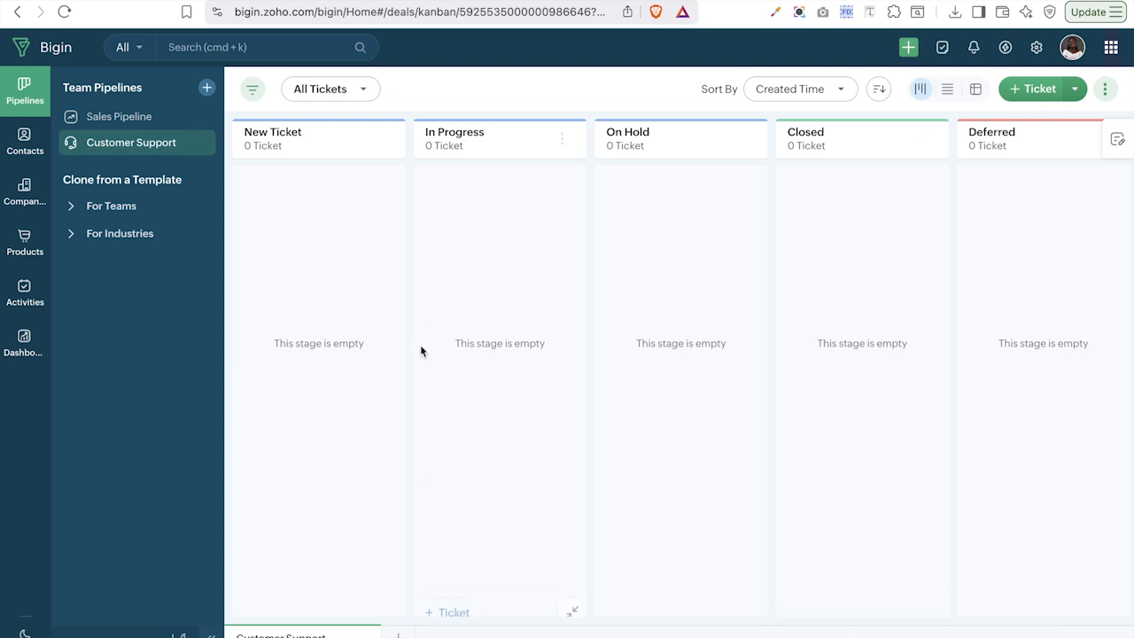
Add the Qualification stage to the Customer Support pipeline's open stages and place it directly after New Ticket.
click(203, 144)
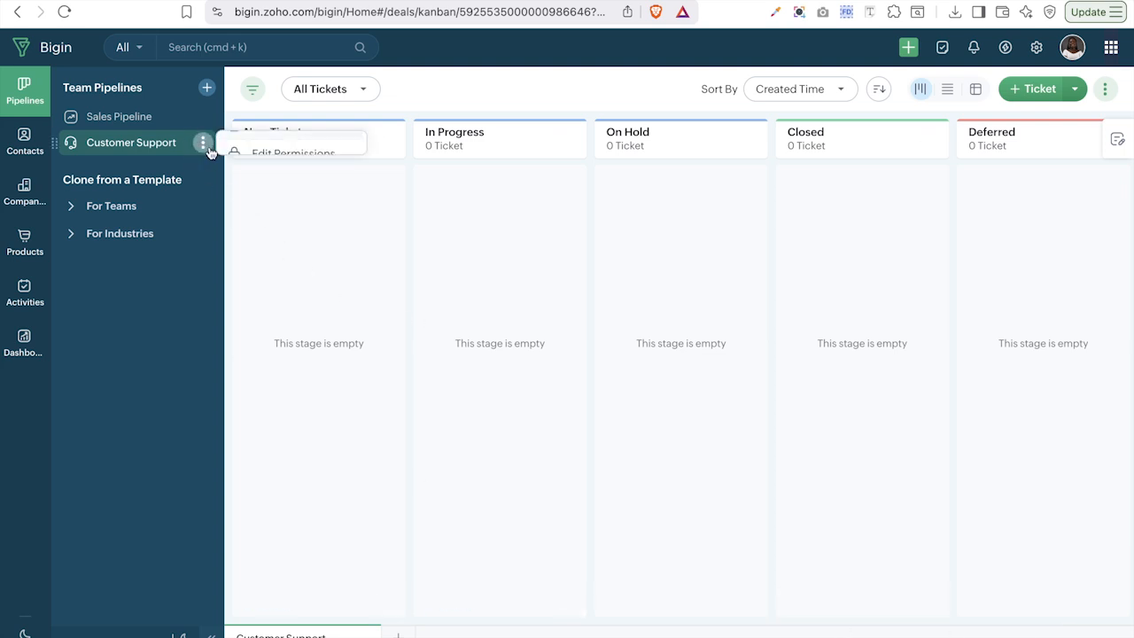
click(290, 217)
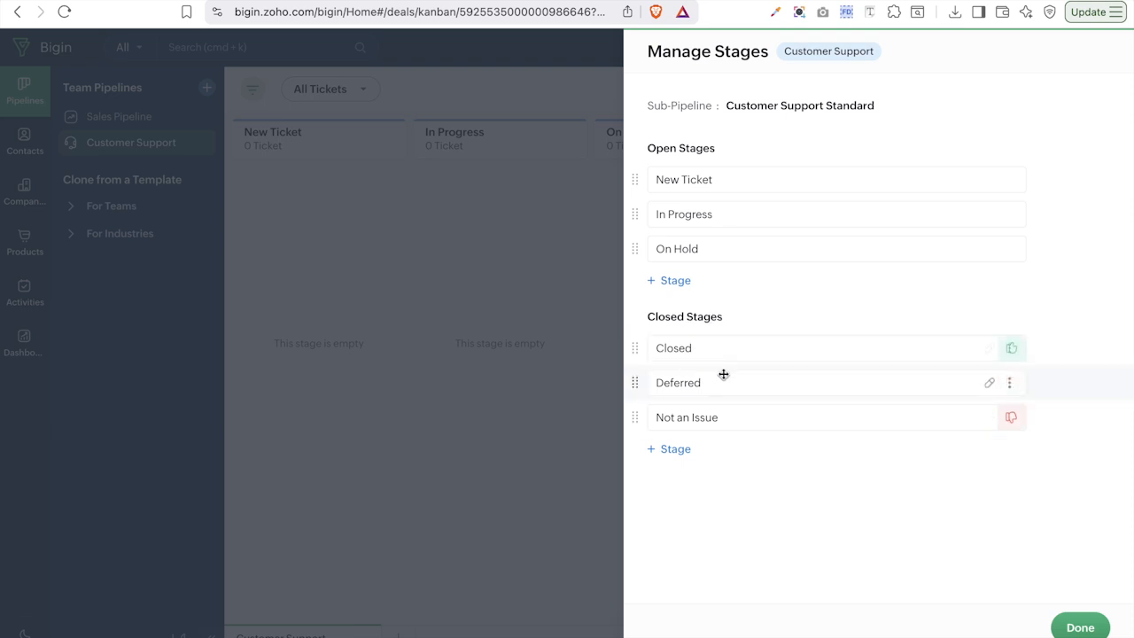
click(672, 280)
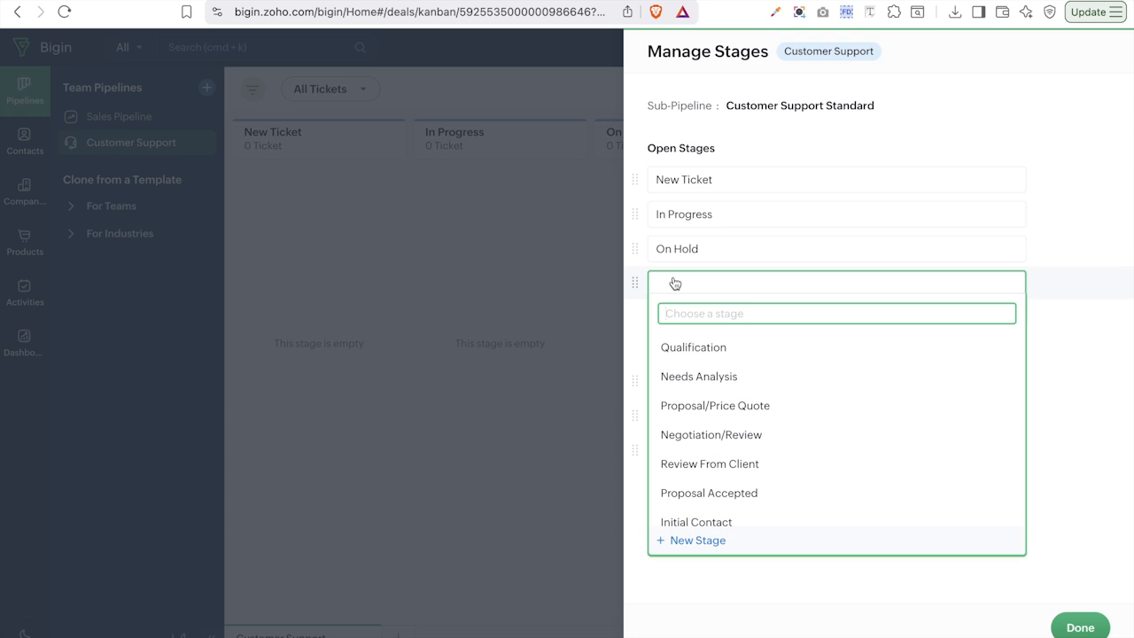
click(704, 350)
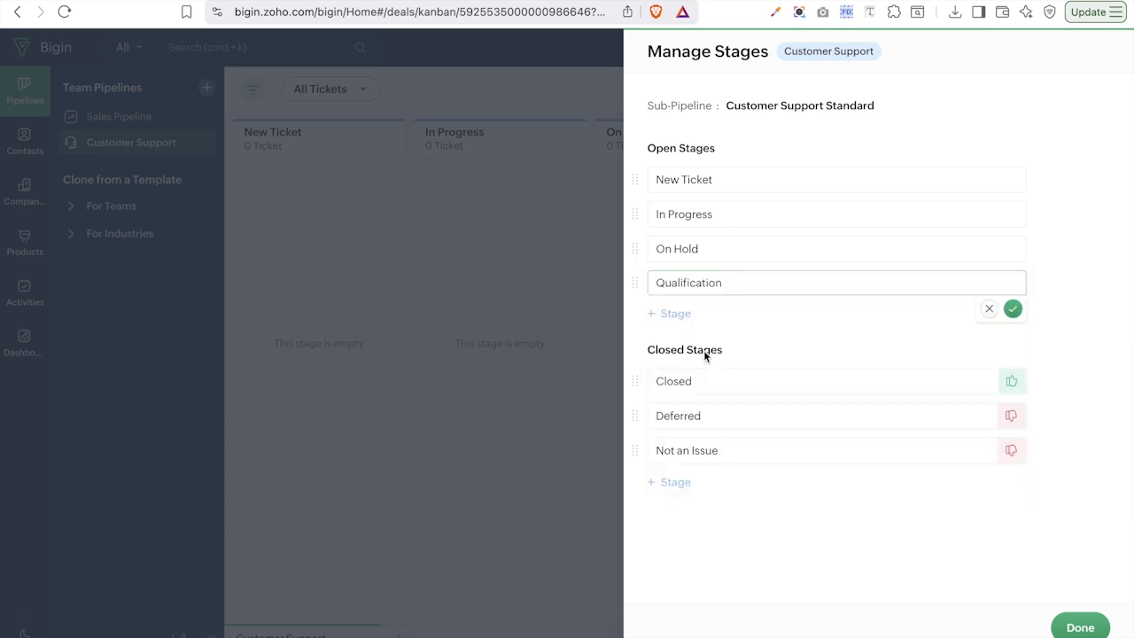
click(1014, 312)
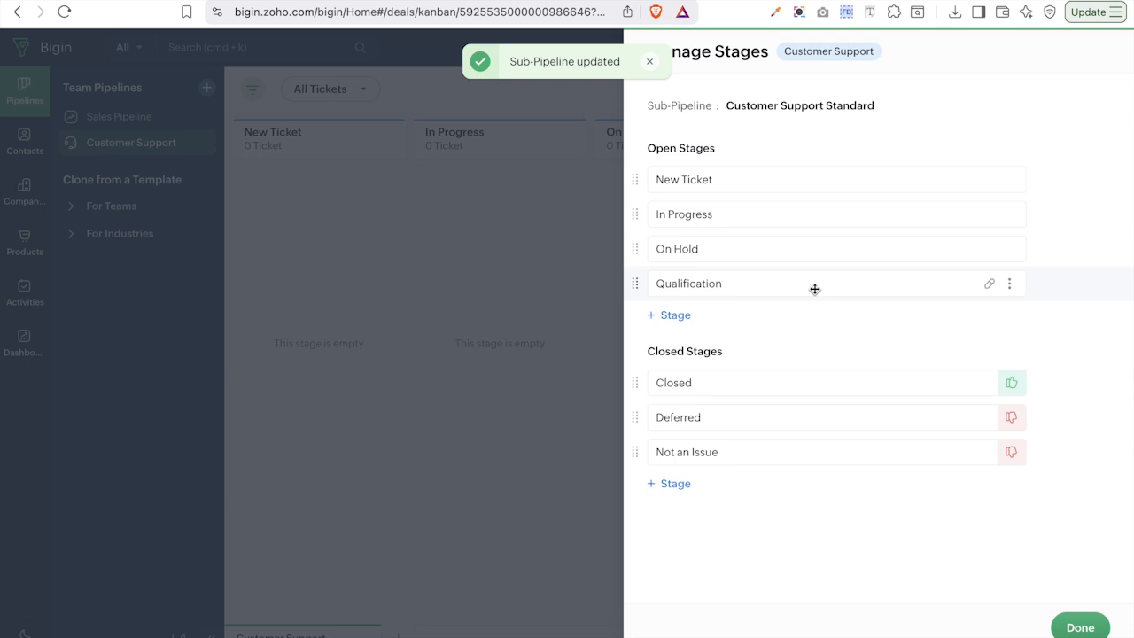
drag(703, 286, 724, 204)
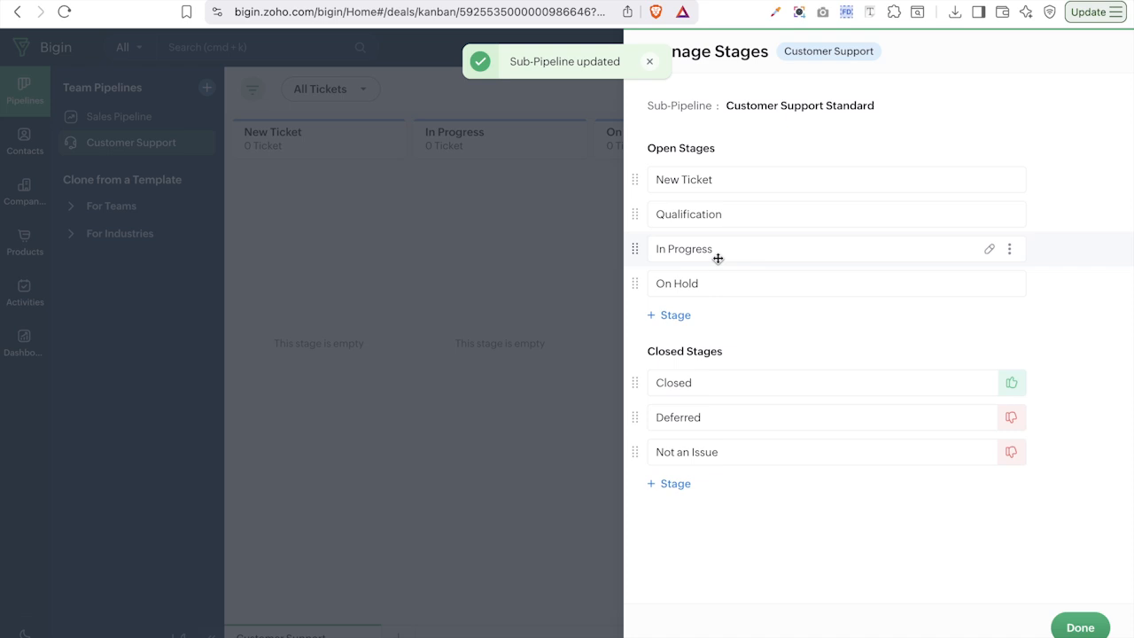
click(681, 485)
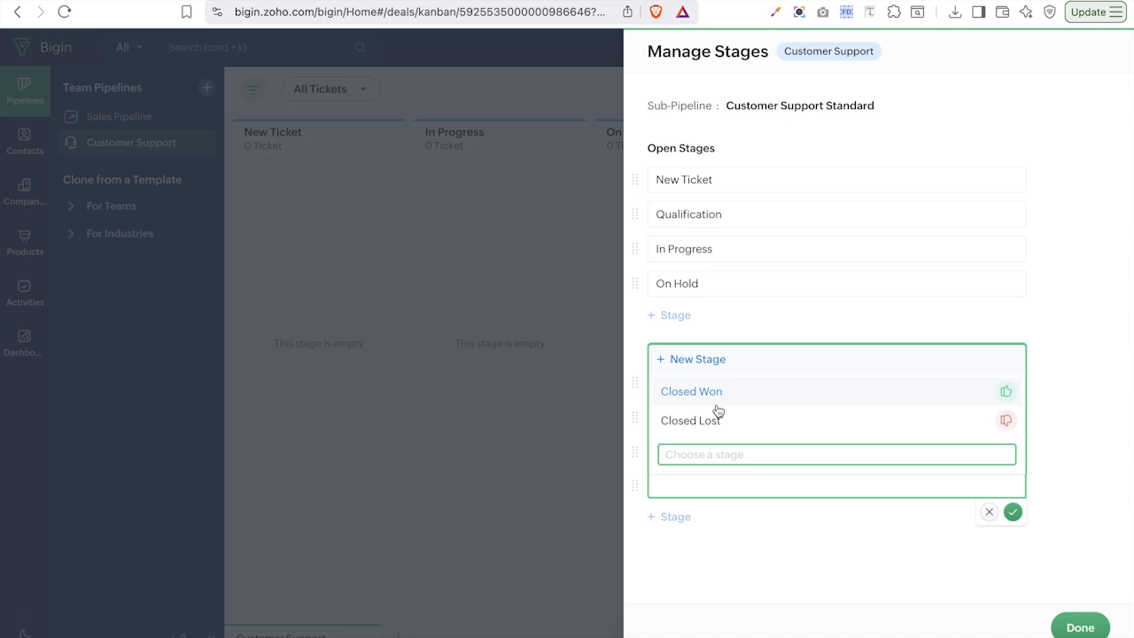
click(810, 556)
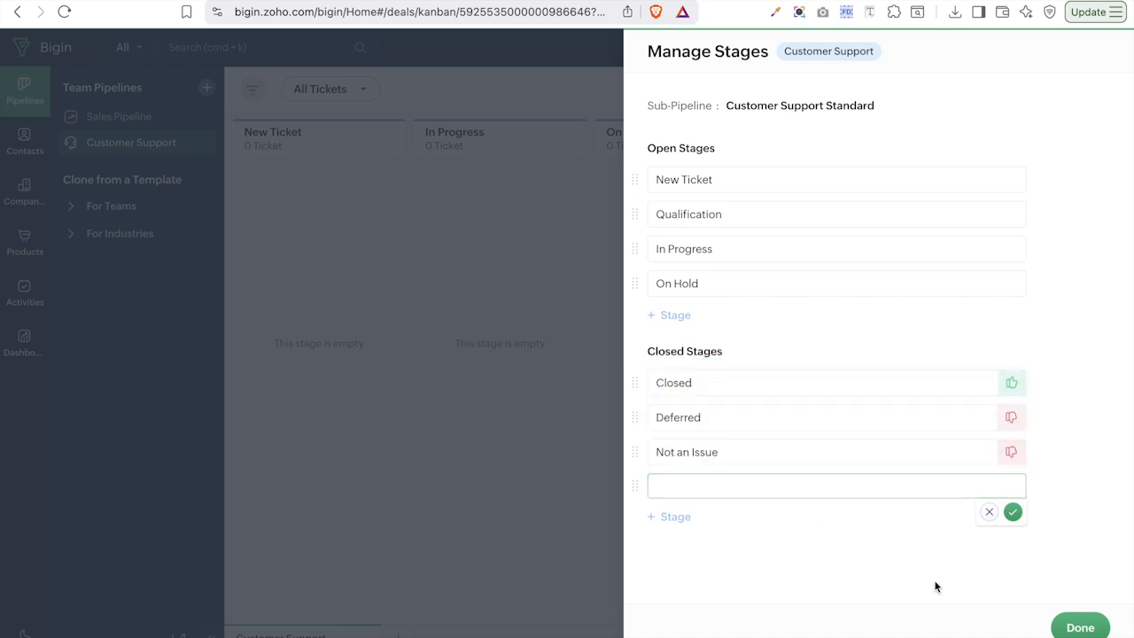
click(989, 511)
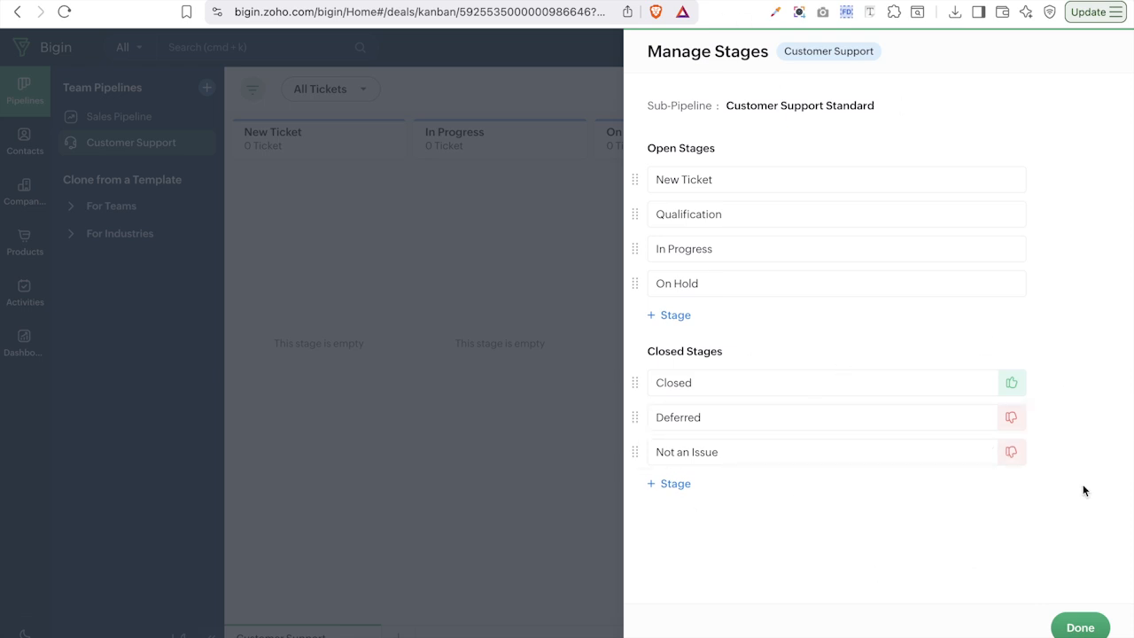
Finish managing the stages and open the field customization for the Customer Support pipeline.
click(1080, 627)
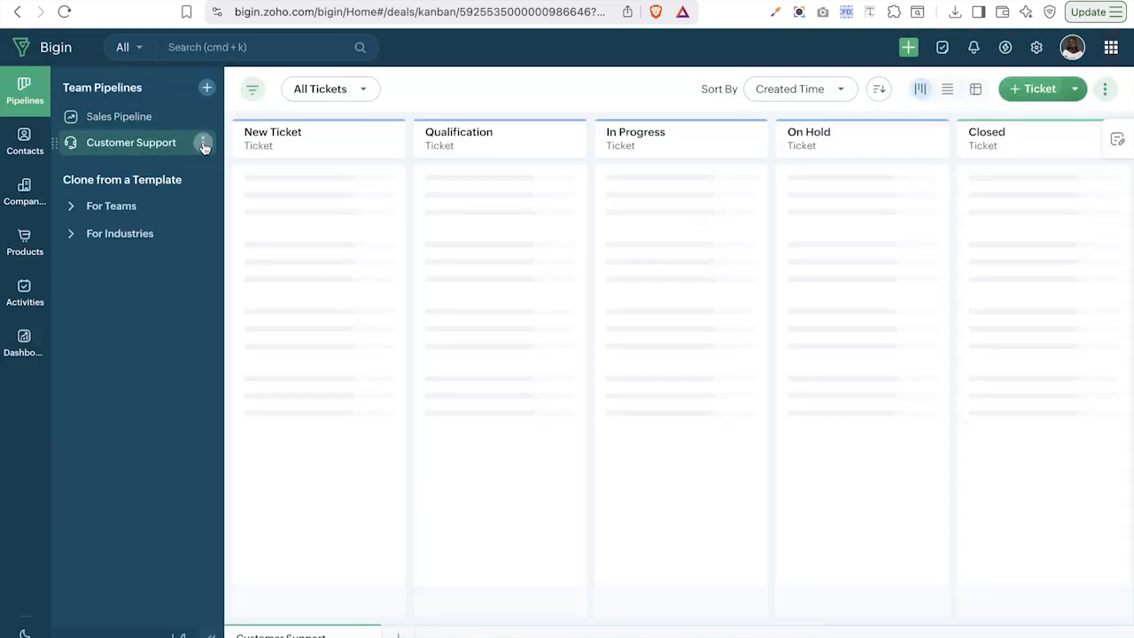
click(204, 143)
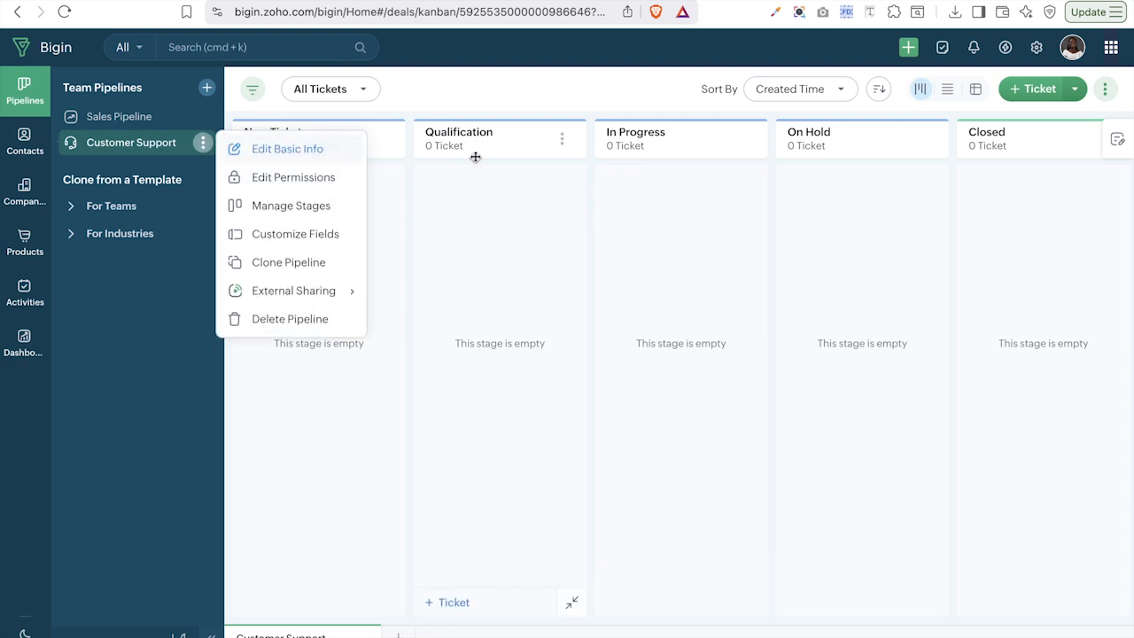
click(298, 238)
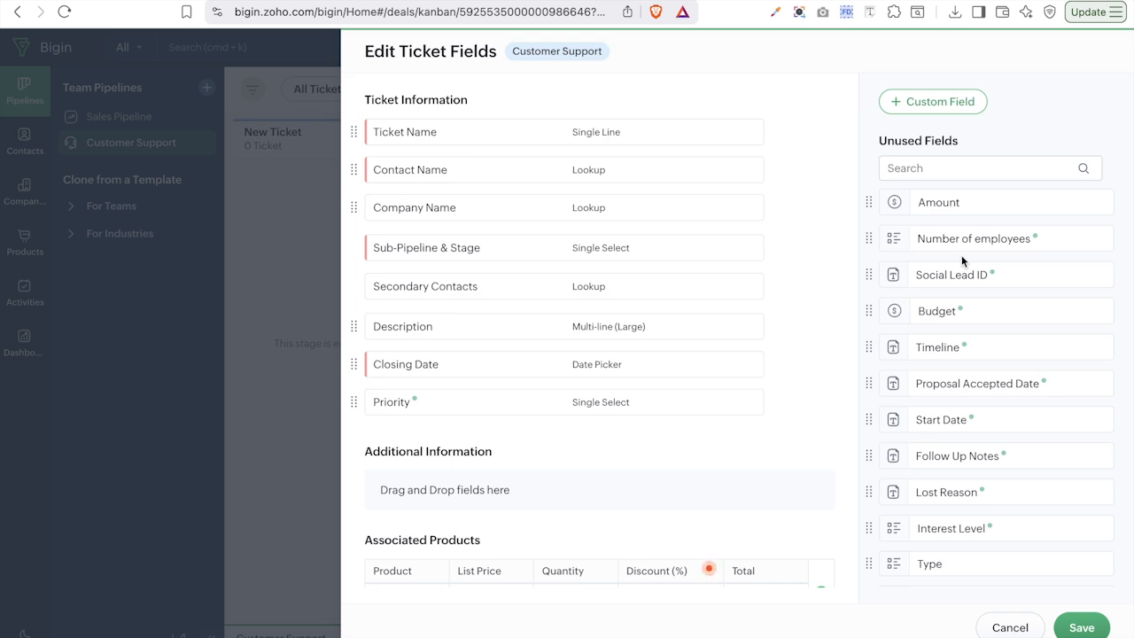
Add the unused fields Start Date, Type and Next Step to the ticket's Additional Information section.
scroll(961, 255, down, 3)
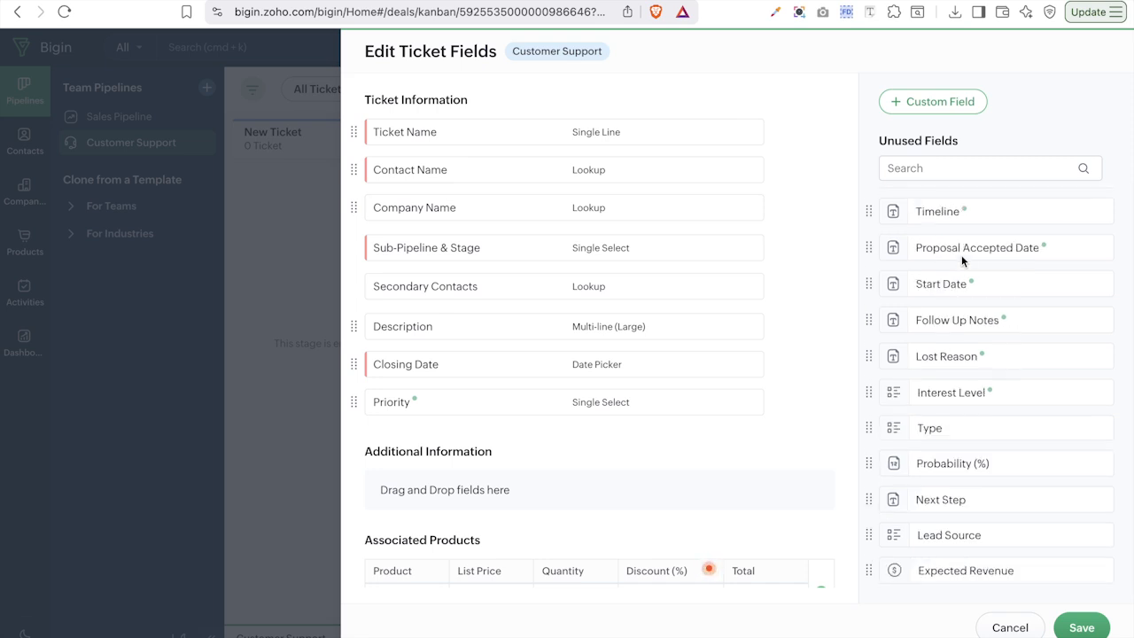
scroll(961, 256, up, 3)
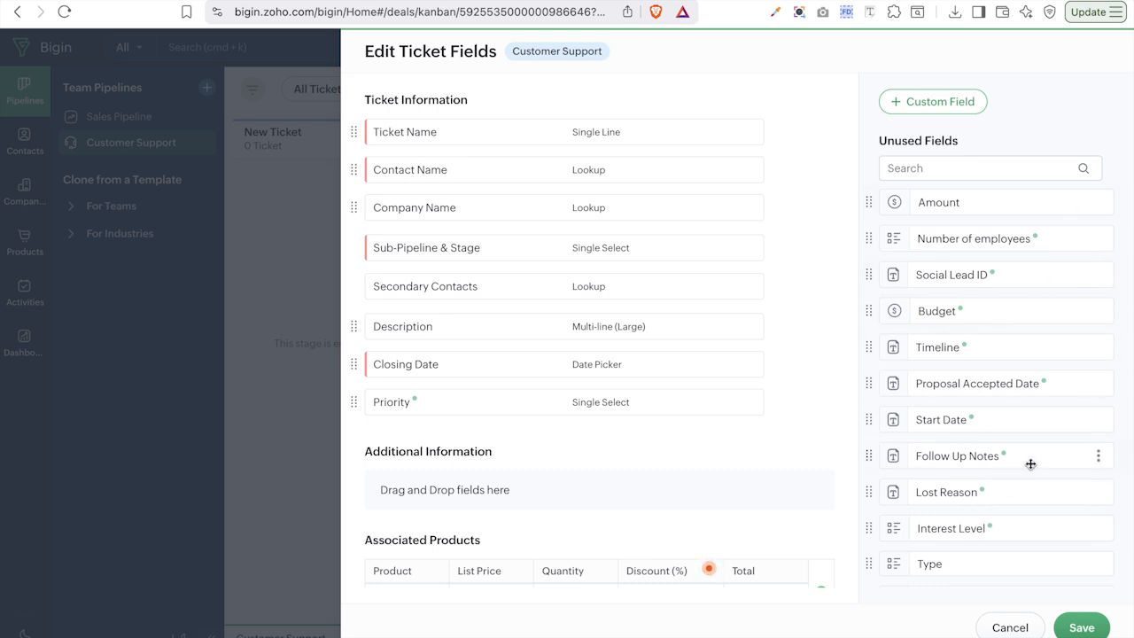
scroll(529, 429, down, 2)
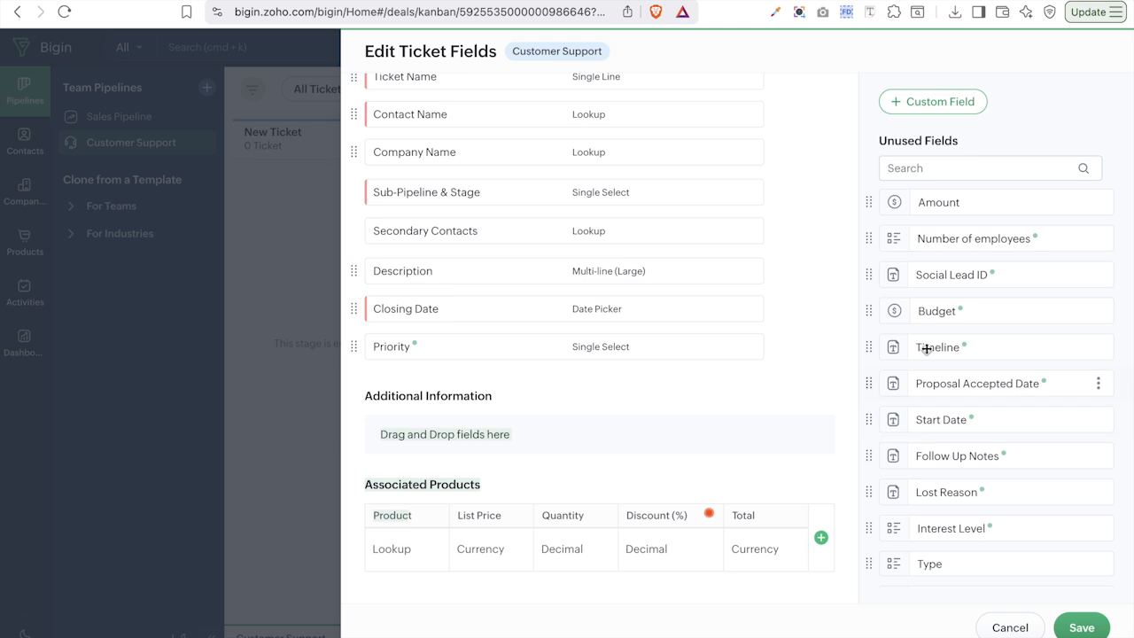
drag(1000, 422, 596, 441)
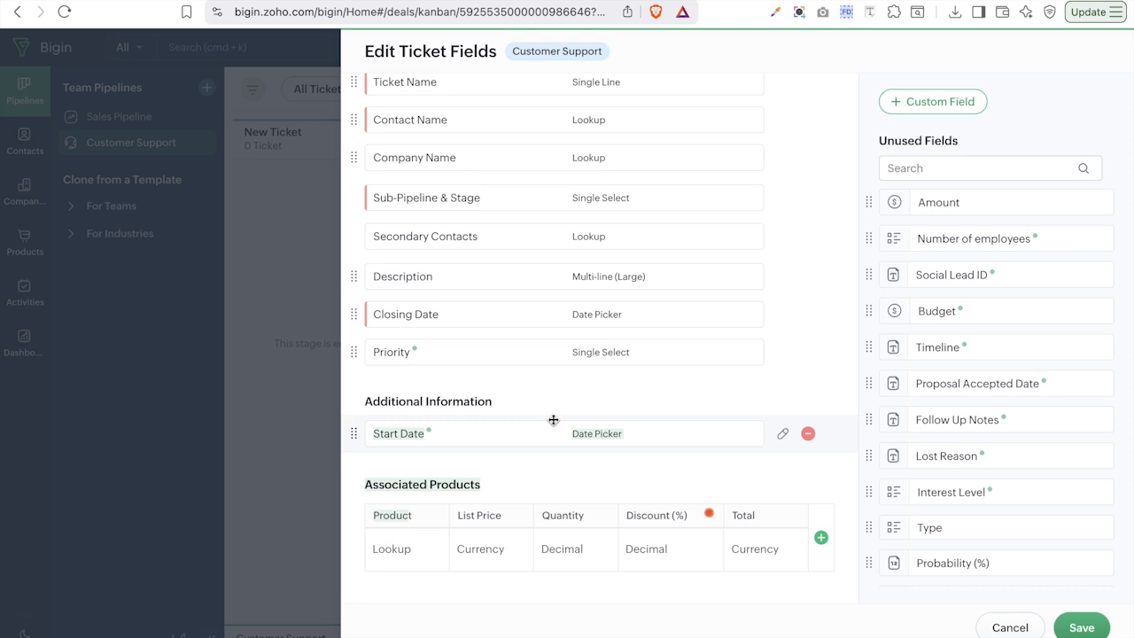
drag(929, 529, 558, 428)
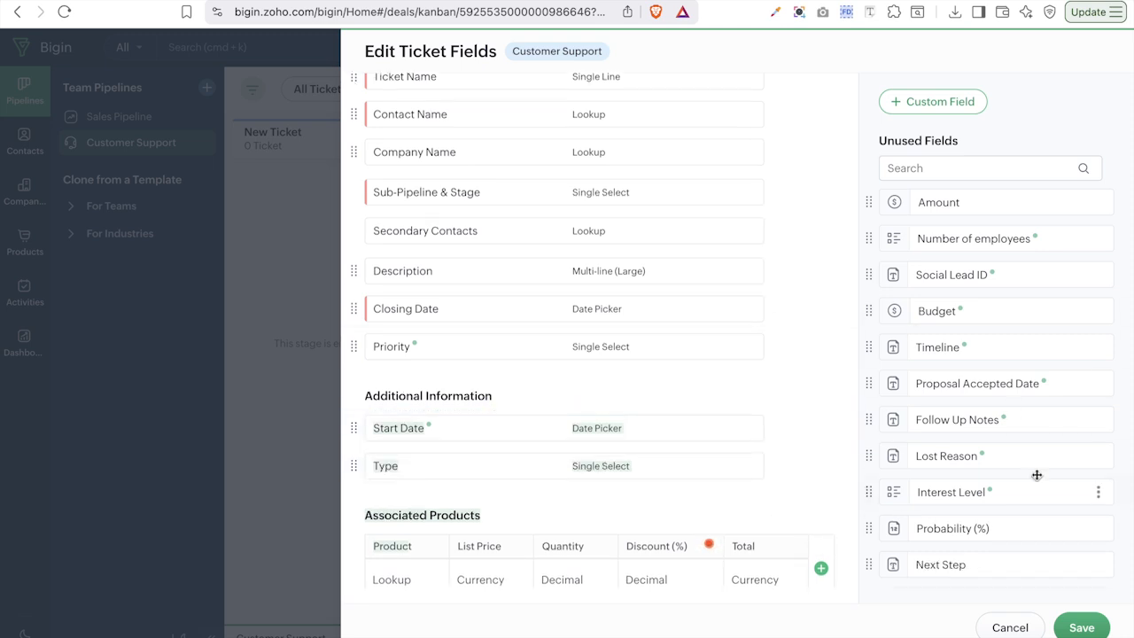
drag(1020, 568, 638, 450)
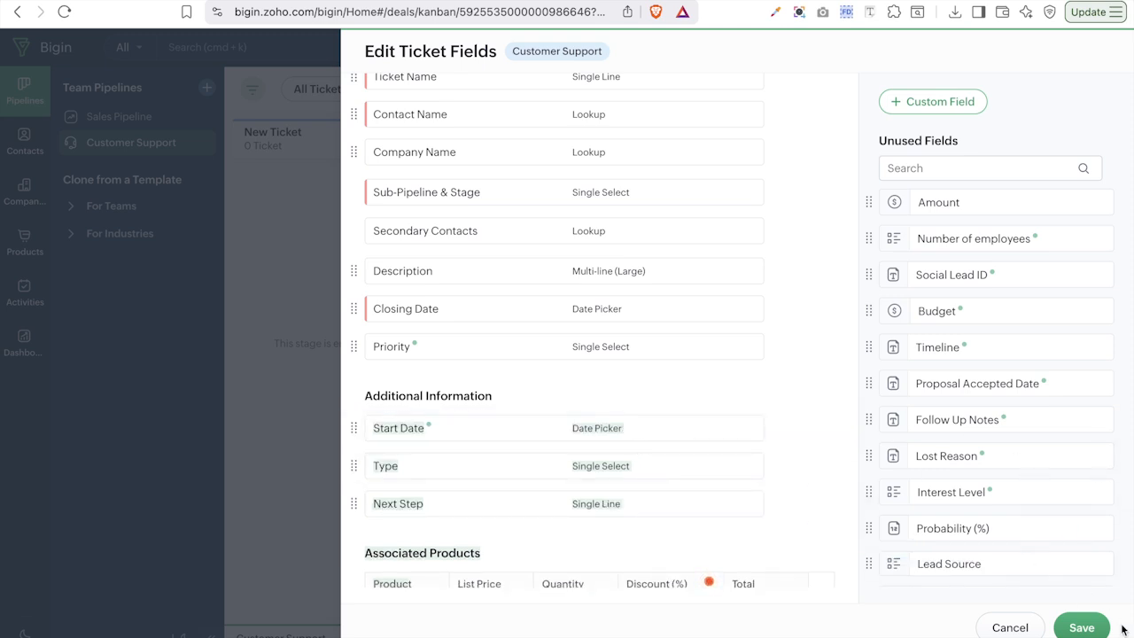